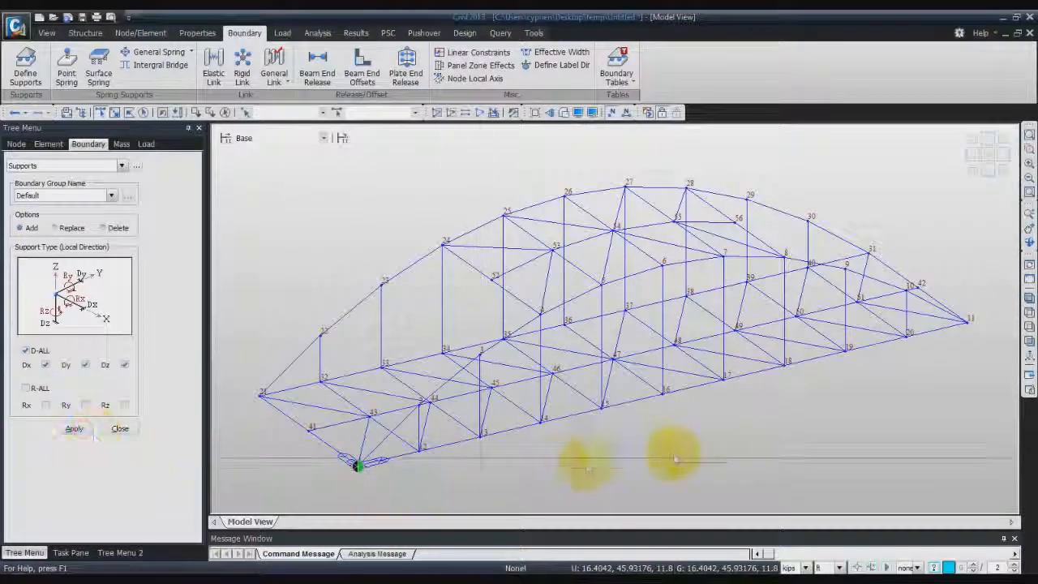
- Add a support at node 11 that restrains only Dy and Dz
{"action": "left_click", "coordinate": [968, 322]}
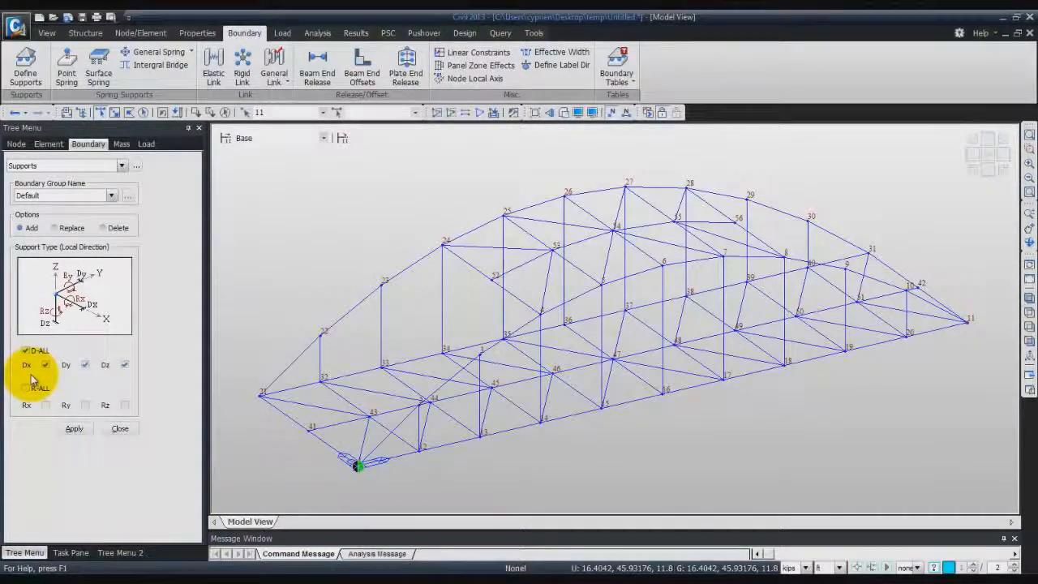
{"action": "left_click", "coordinate": [85, 365]}
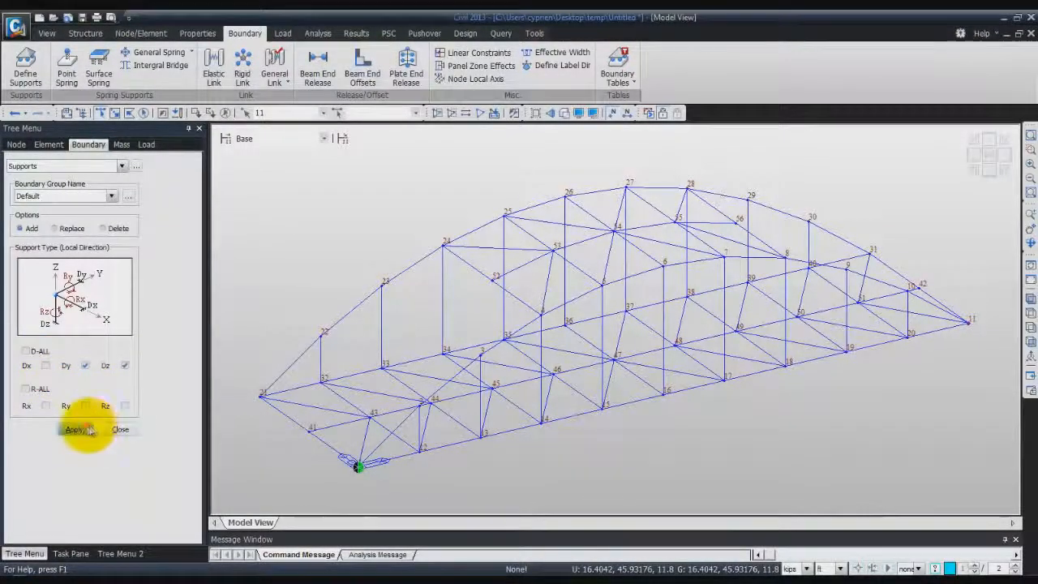
- Add a support restraining Dx and Dz at node 21, and one restraining only Dz at node 31
{"action": "left_click", "coordinate": [258, 406]}
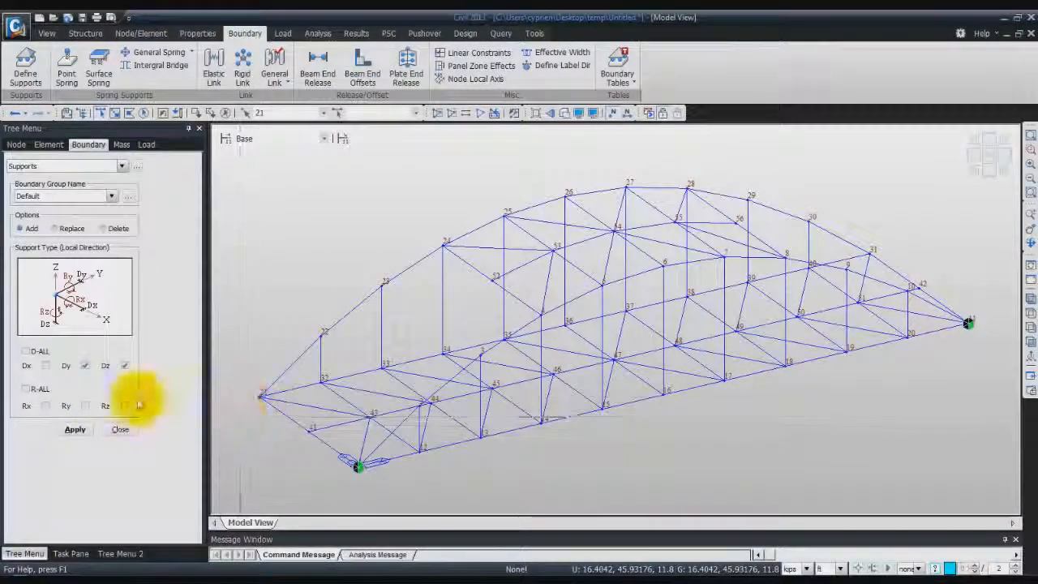
{"action": "left_click", "coordinate": [46, 367]}
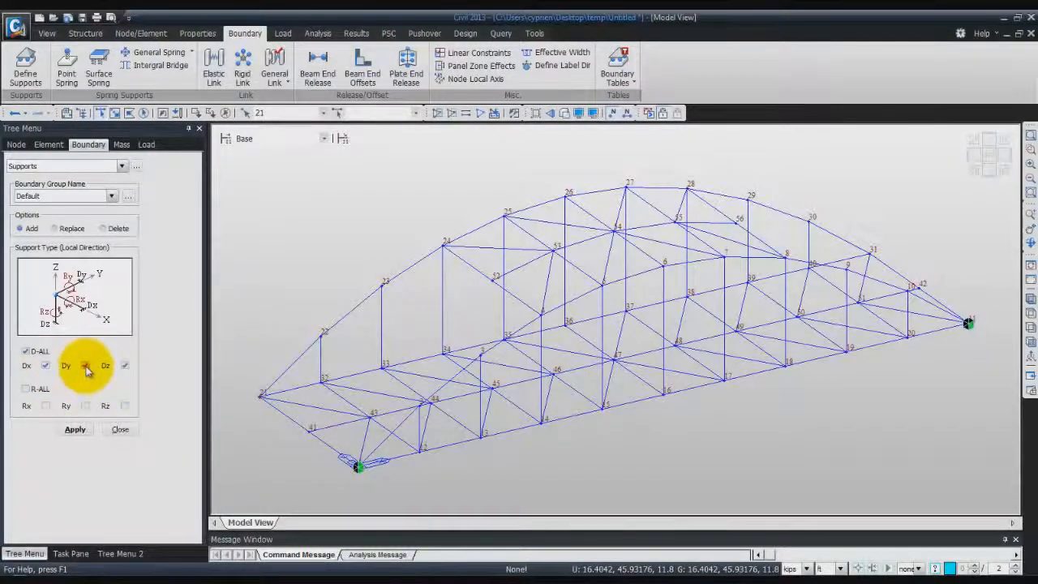
{"action": "left_click", "coordinate": [86, 366]}
{"action": "left_click", "coordinate": [75, 429]}
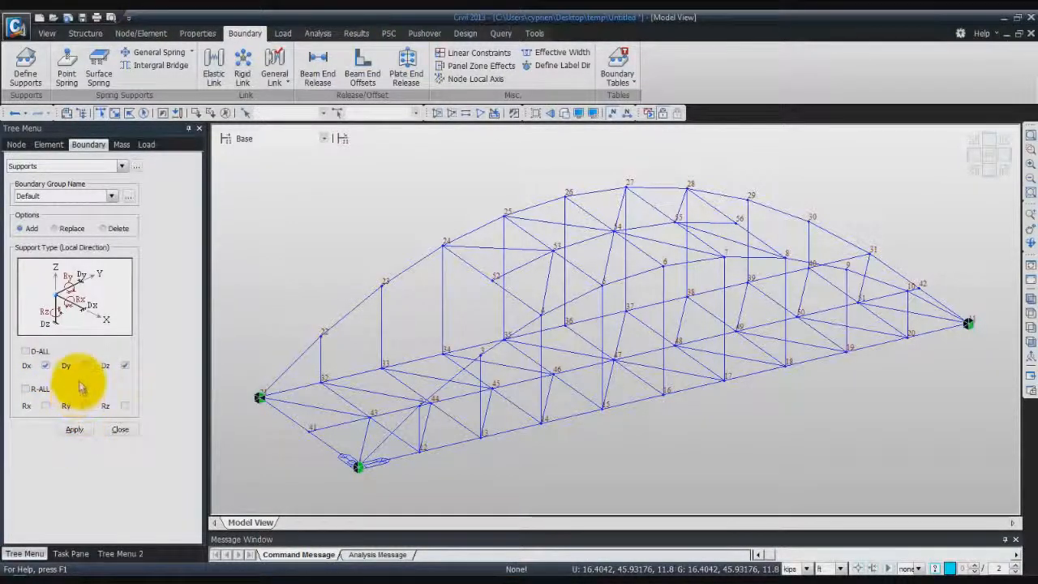
{"action": "left_click", "coordinate": [868, 255]}
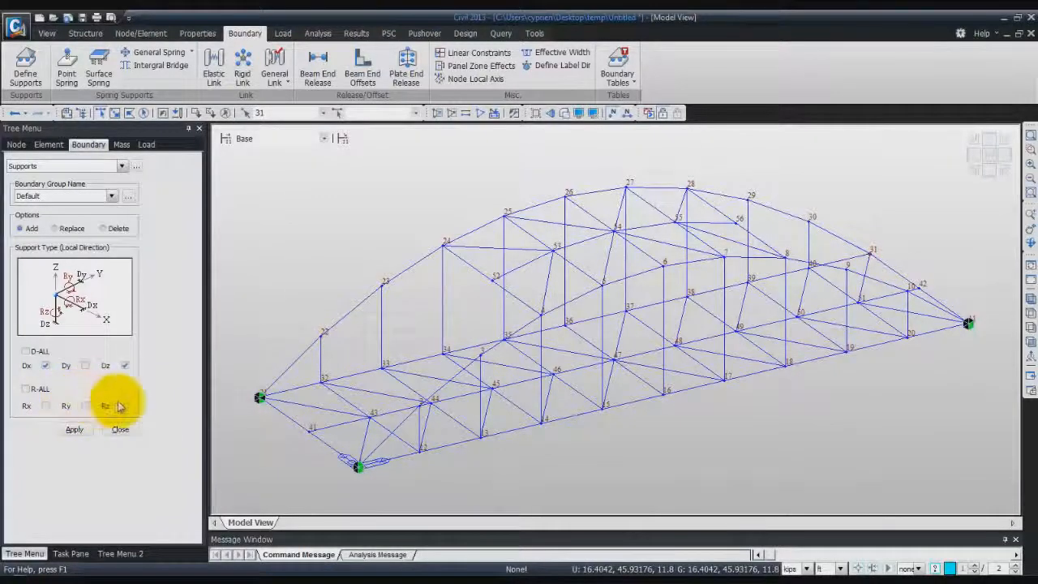
{"action": "left_click", "coordinate": [76, 430]}
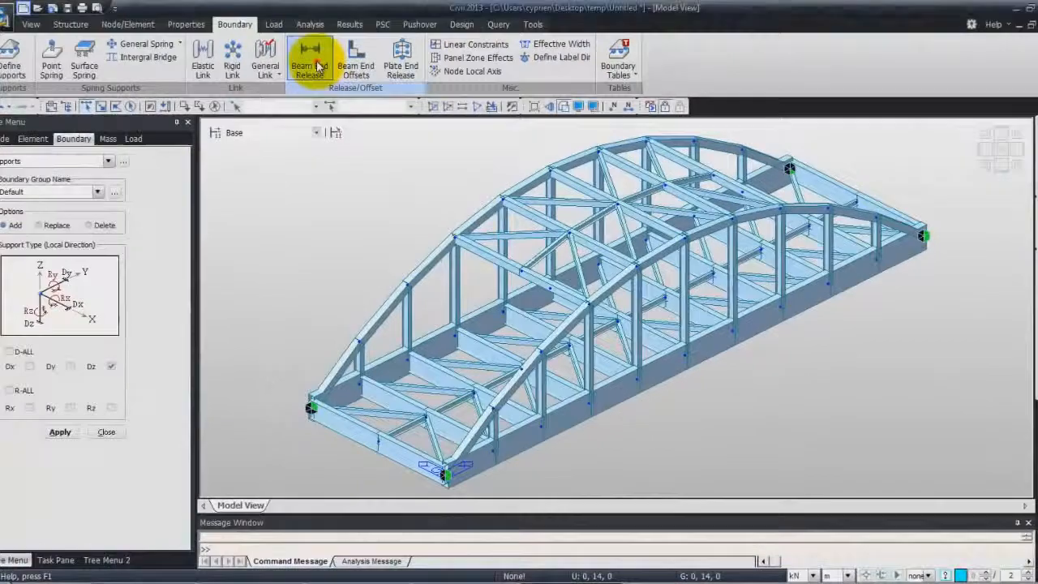
- In wireframe display, assign Pinned-Pinned beam end releases to all vertical hangers using the z selection filter, and save the model
{"action": "left_click", "coordinate": [317, 67]}
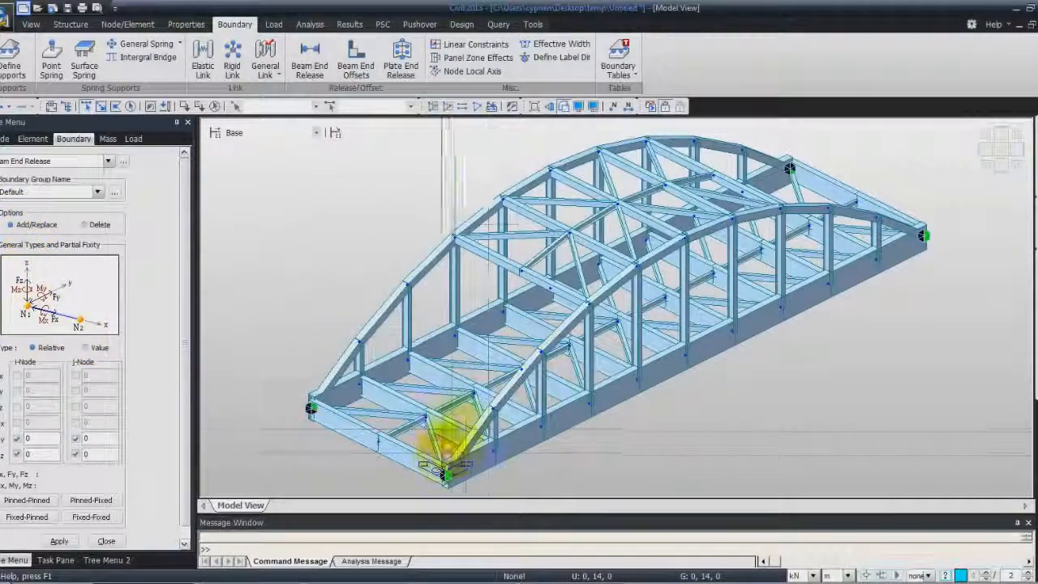
{"action": "left_click", "coordinate": [563, 107]}
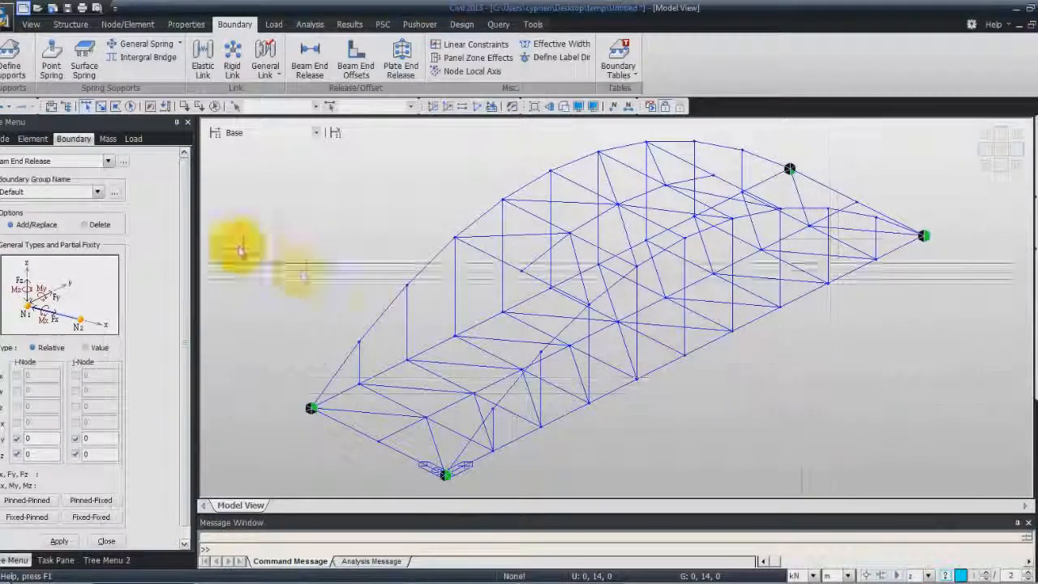
{"action": "left_click", "coordinate": [130, 107]}
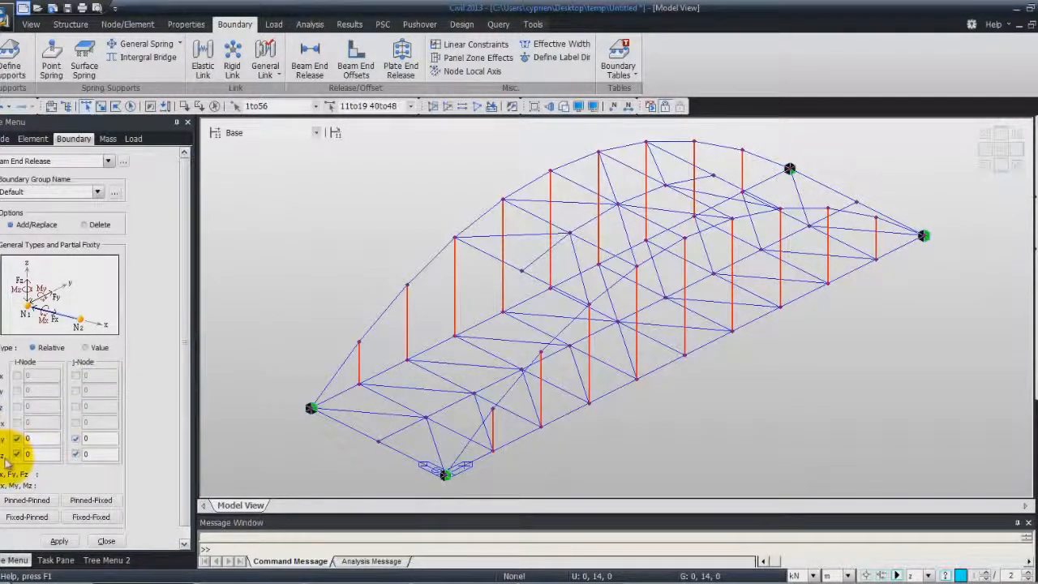
{"action": "left_click", "coordinate": [59, 541]}
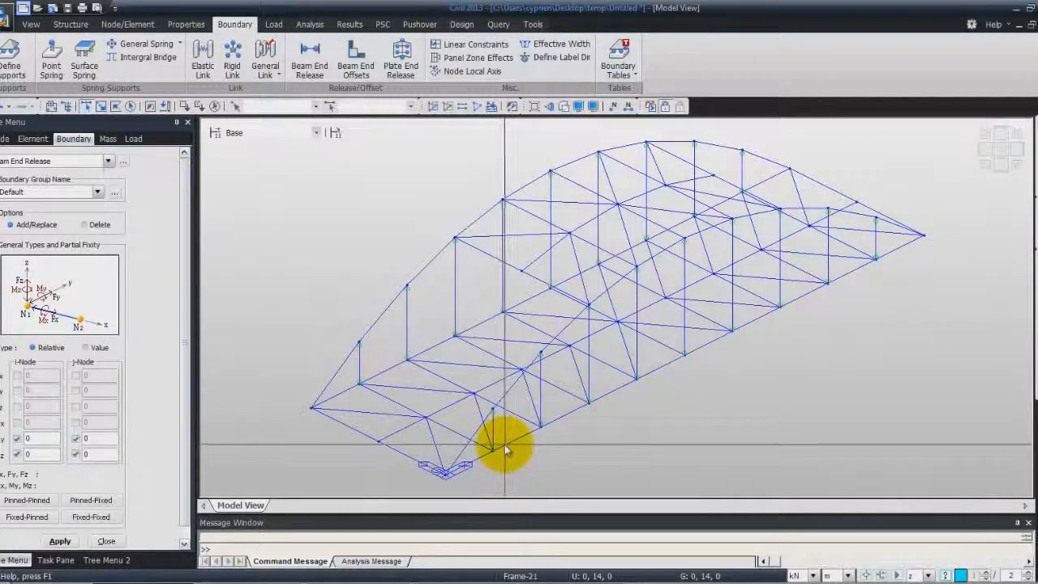
{"action": "key", "text": "ctrl+s"}
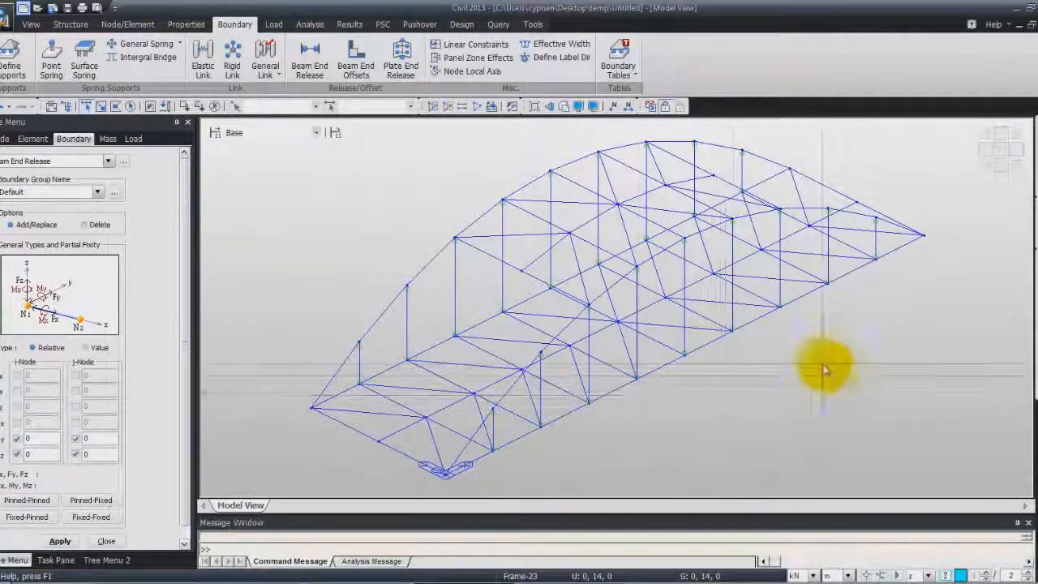
- Reset the selection filter to none and assign Pinned-Pinned beam end releases to all elements with the Bracing & Stringer section
{"action": "left_click", "coordinate": [928, 575]}
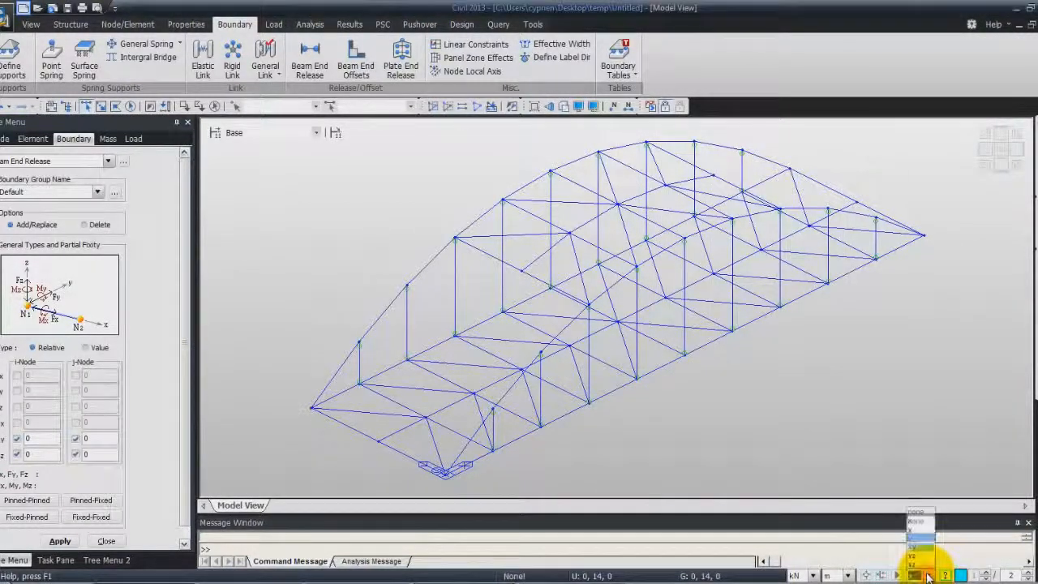
{"action": "left_click", "coordinate": [925, 518]}
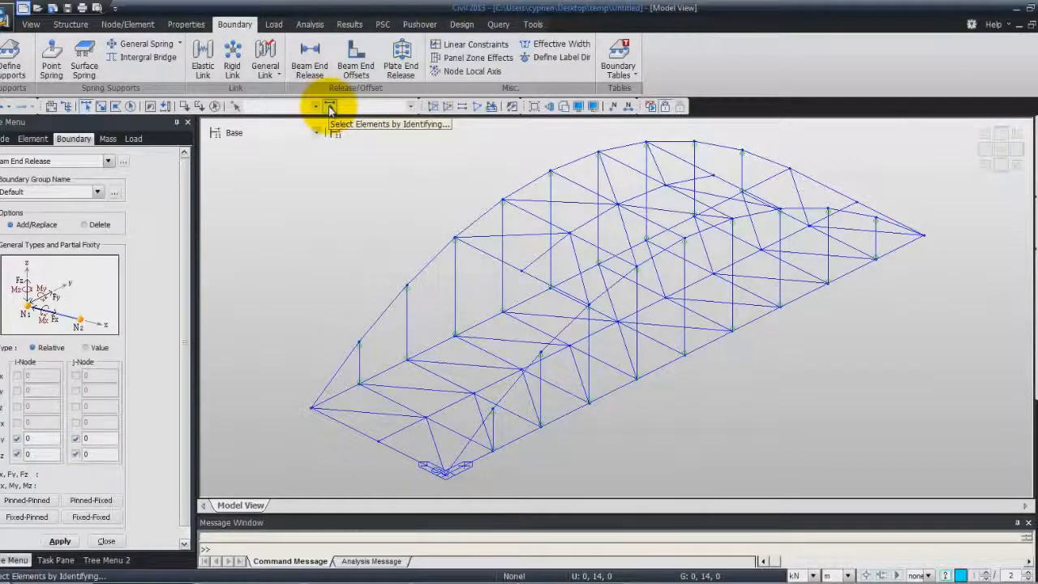
{"action": "left_click", "coordinate": [329, 108]}
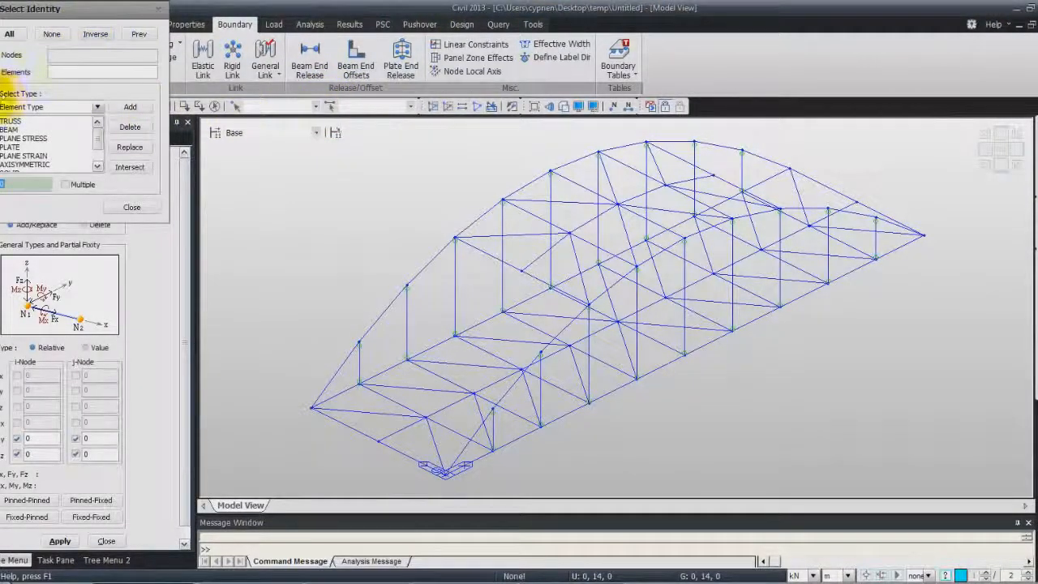
{"action": "left_click", "coordinate": [97, 107]}
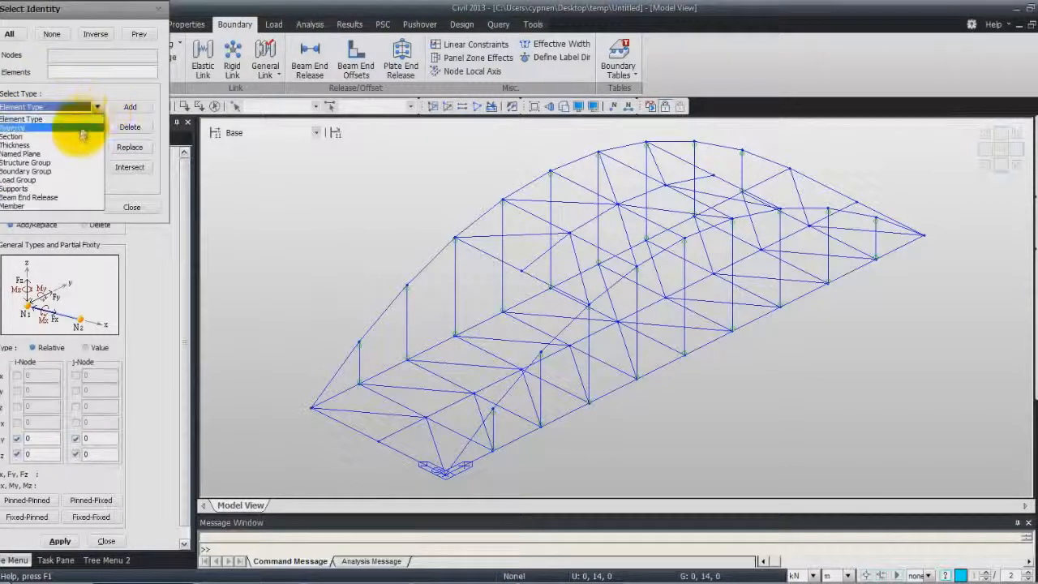
{"action": "left_click", "coordinate": [81, 137]}
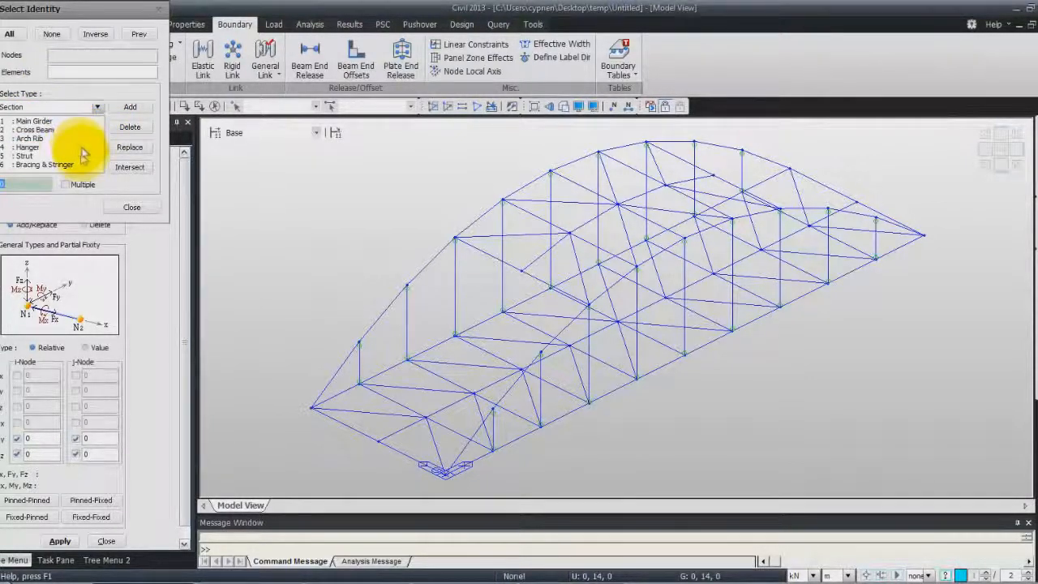
{"action": "left_click", "coordinate": [61, 166]}
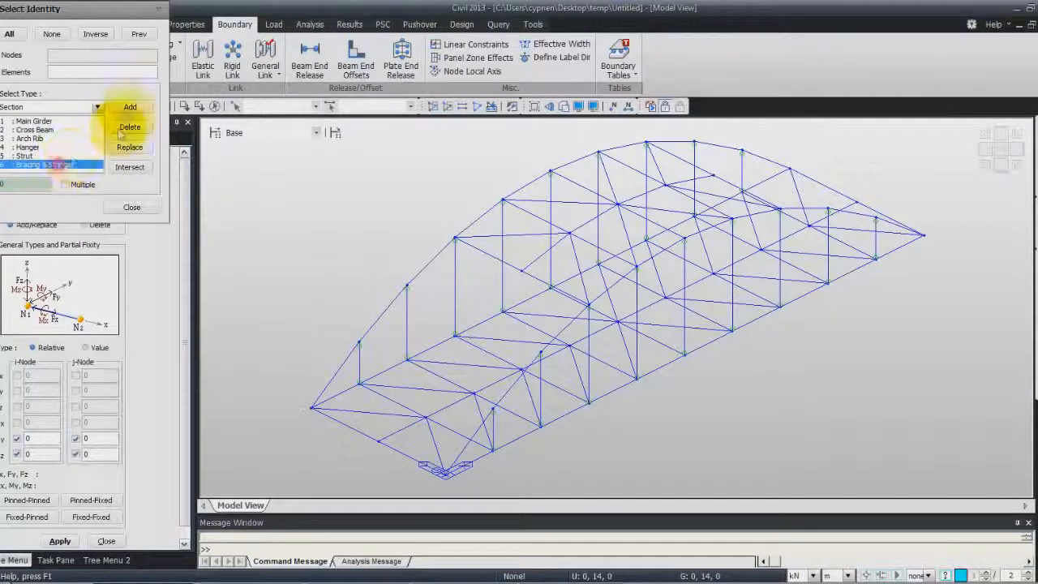
{"action": "left_click", "coordinate": [130, 106]}
{"action": "left_click", "coordinate": [131, 207]}
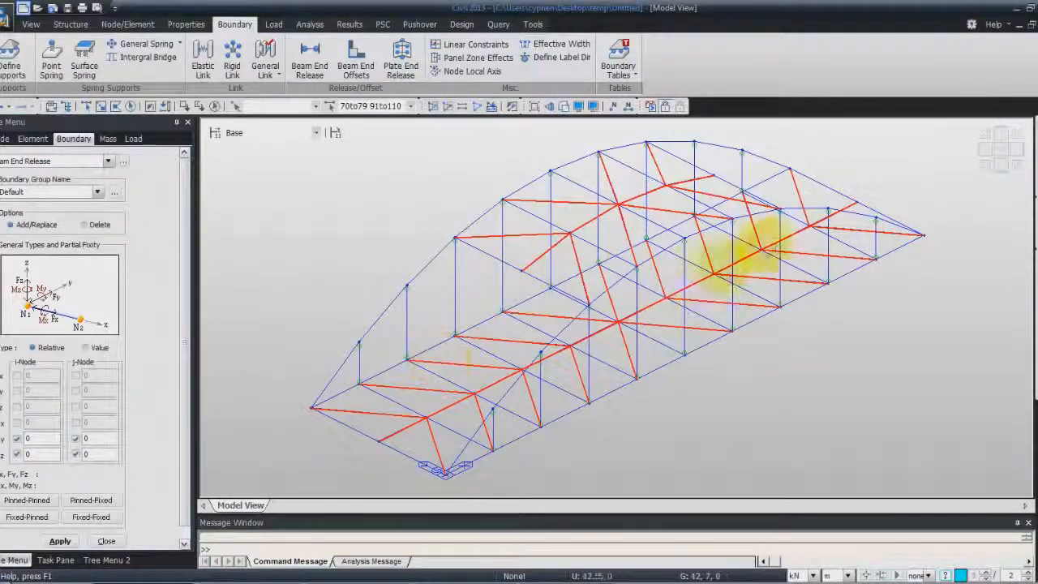
{"action": "mouse_move", "coordinate": [784, 234]}
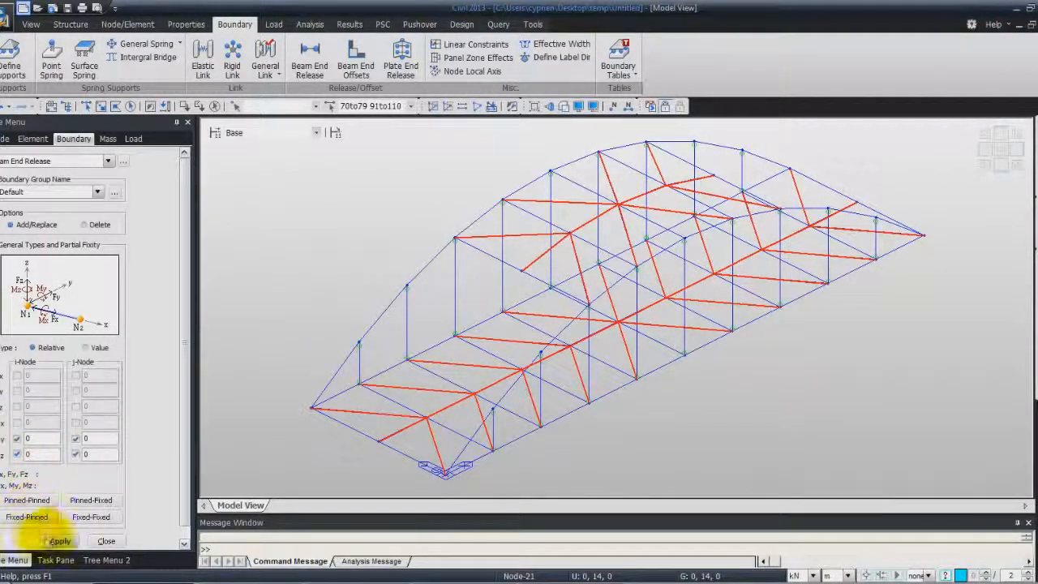
{"action": "left_click", "coordinate": [53, 541]}
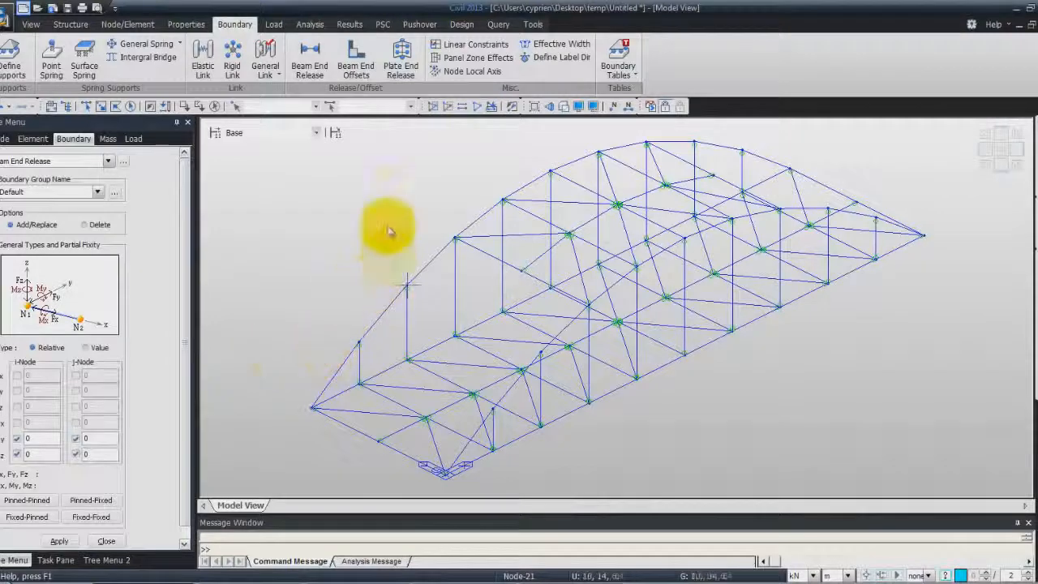
- Select all elements with the Cross Beam section and activate only them in the model view
{"action": "left_click", "coordinate": [328, 106]}
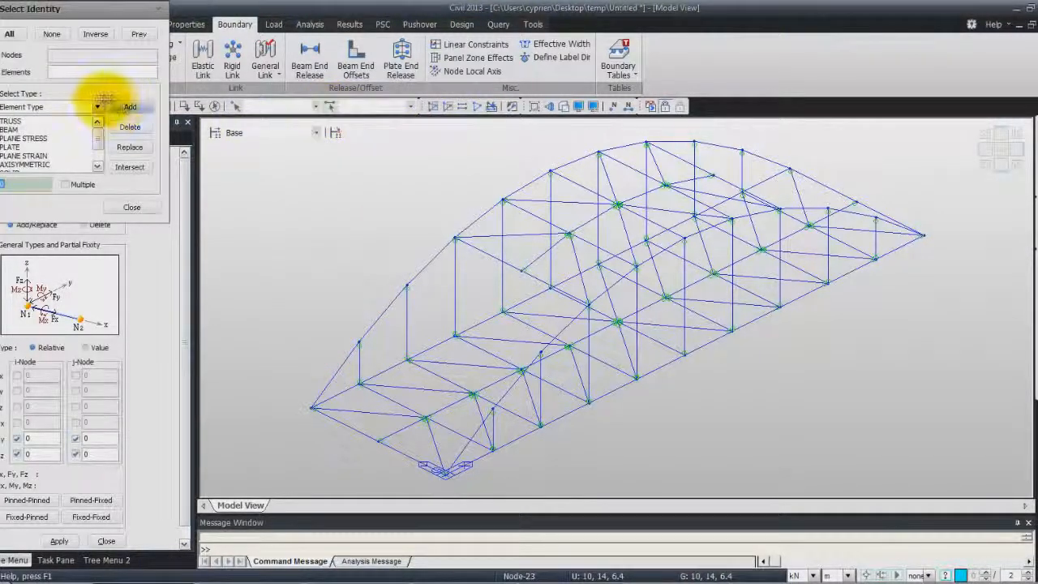
{"action": "left_click", "coordinate": [93, 106]}
{"action": "left_click", "coordinate": [69, 137]}
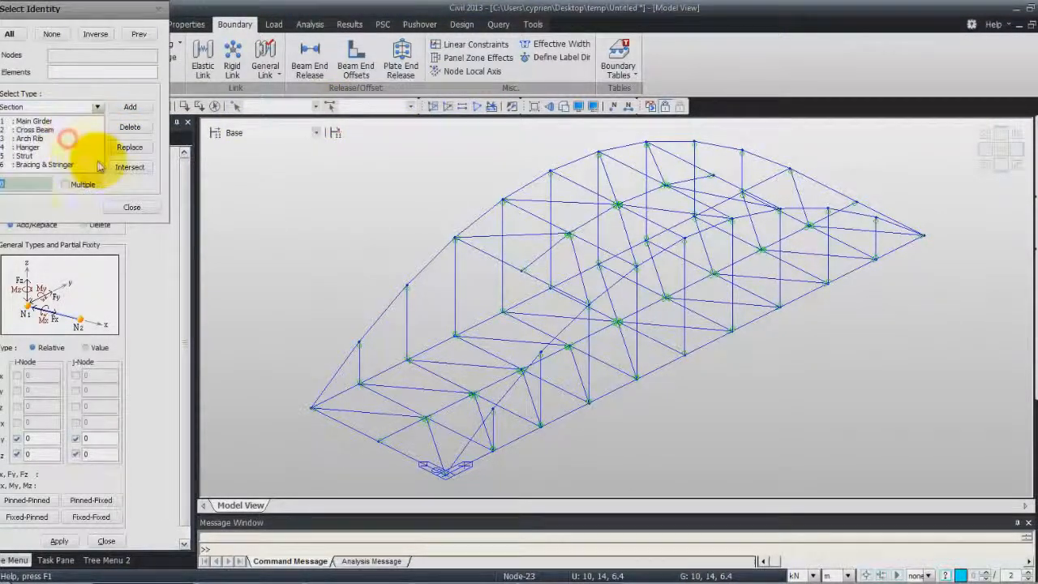
{"action": "left_click", "coordinate": [51, 133]}
{"action": "left_click", "coordinate": [128, 109]}
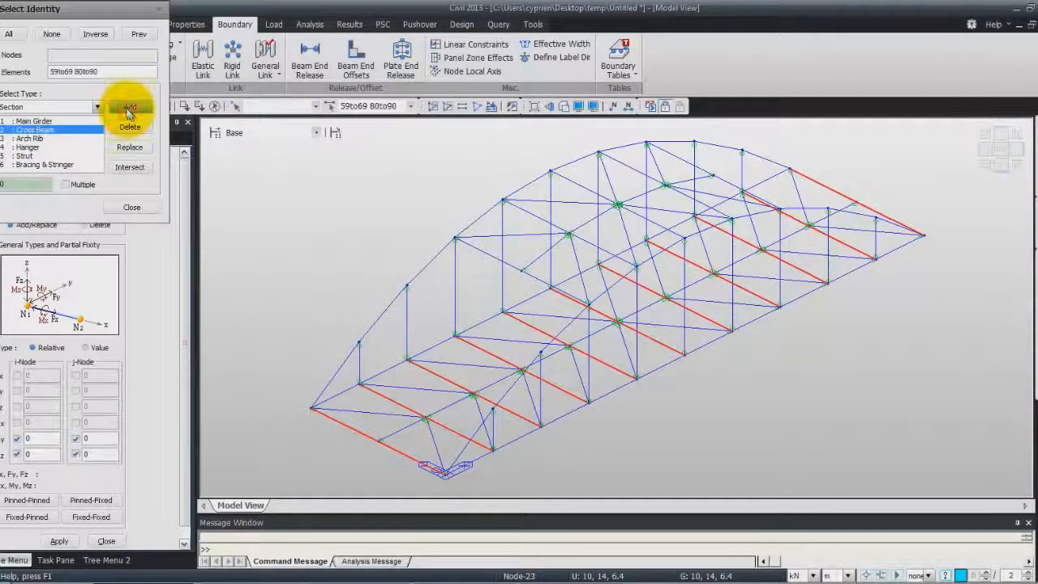
{"action": "left_click", "coordinate": [131, 207]}
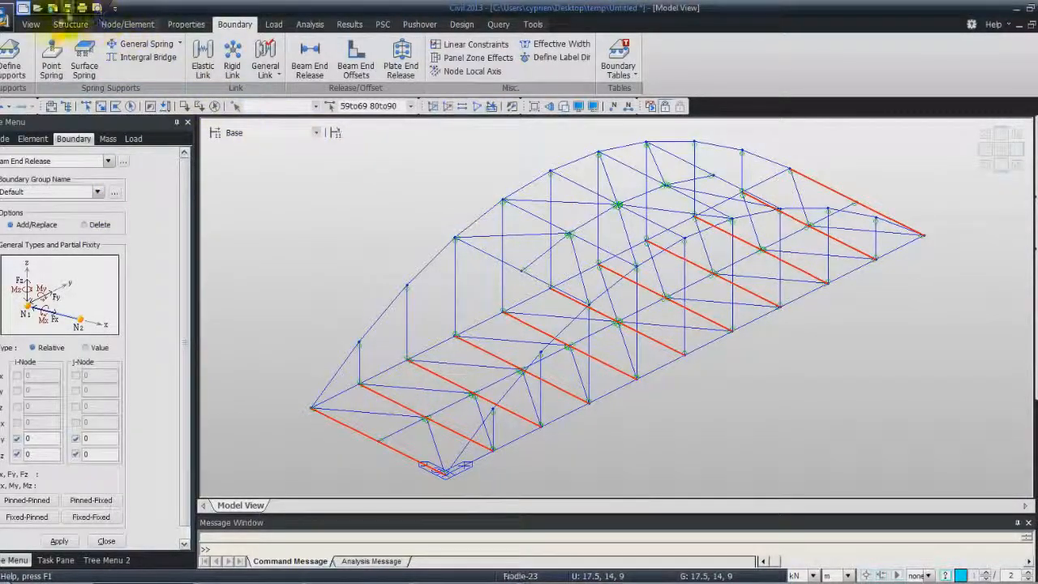
{"action": "left_click", "coordinate": [32, 24]}
{"action": "left_click", "coordinate": [328, 61]}
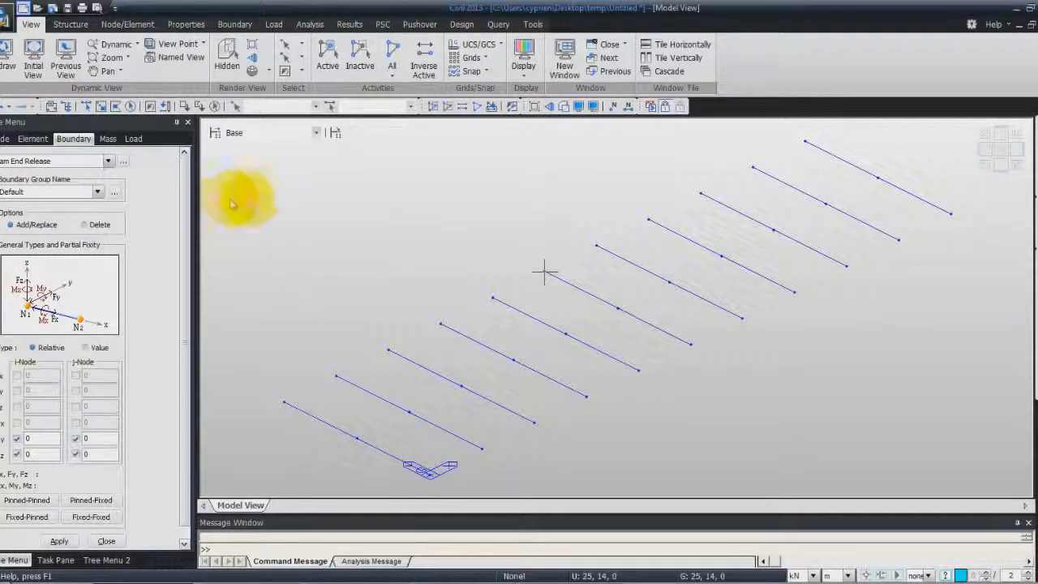
- Select cross beam elements 59to69 with an intersect line along the near half and assign them Pinned-Fixed end releases
{"action": "left_click", "coordinate": [300, 49]}
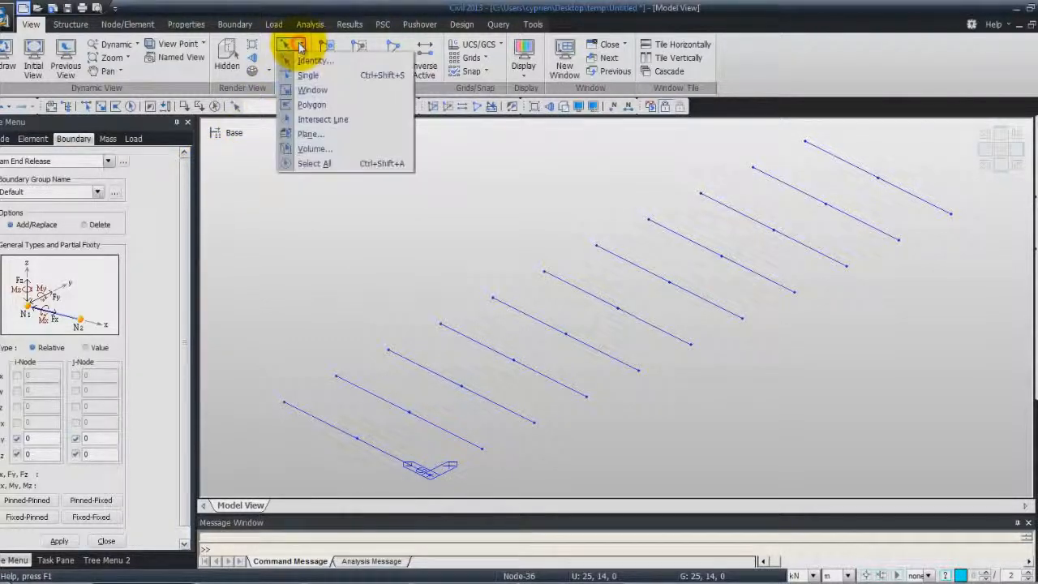
{"action": "left_click", "coordinate": [316, 119]}
{"action": "left_click", "coordinate": [365, 470]}
{"action": "left_click", "coordinate": [931, 187]}
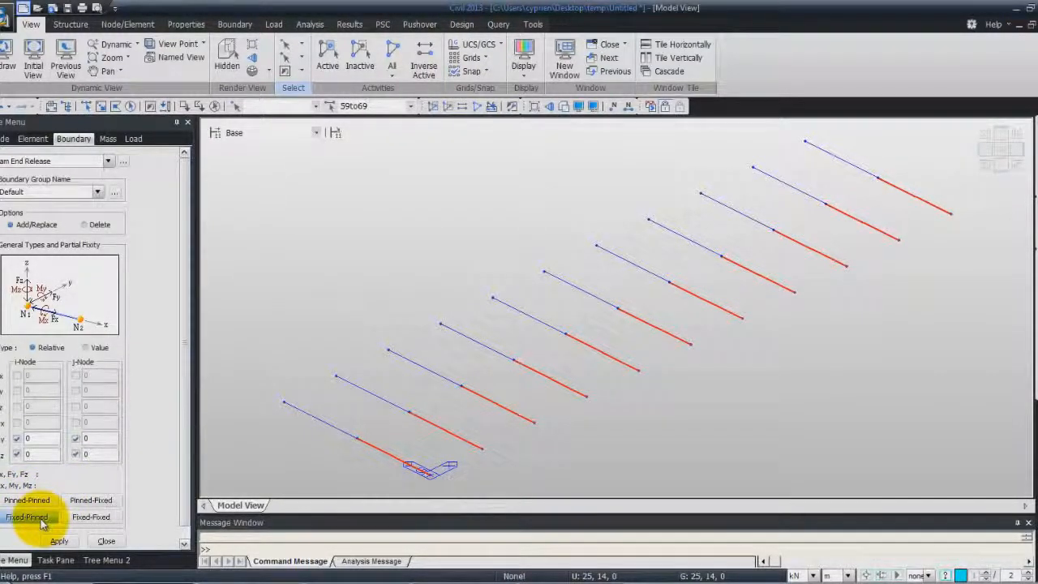
{"action": "left_click", "coordinate": [90, 503]}
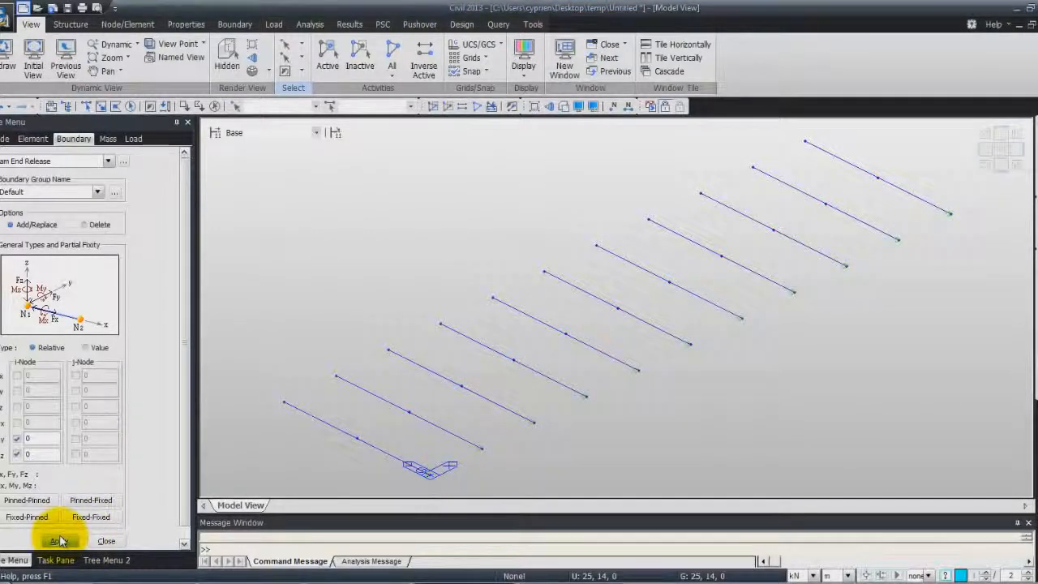
- Select cross beam elements 80to90 with an intersect line along the far half and assign them Fixed-Pinned end releases
{"action": "left_click", "coordinate": [299, 444]}
{"action": "left_click", "coordinate": [858, 144]}
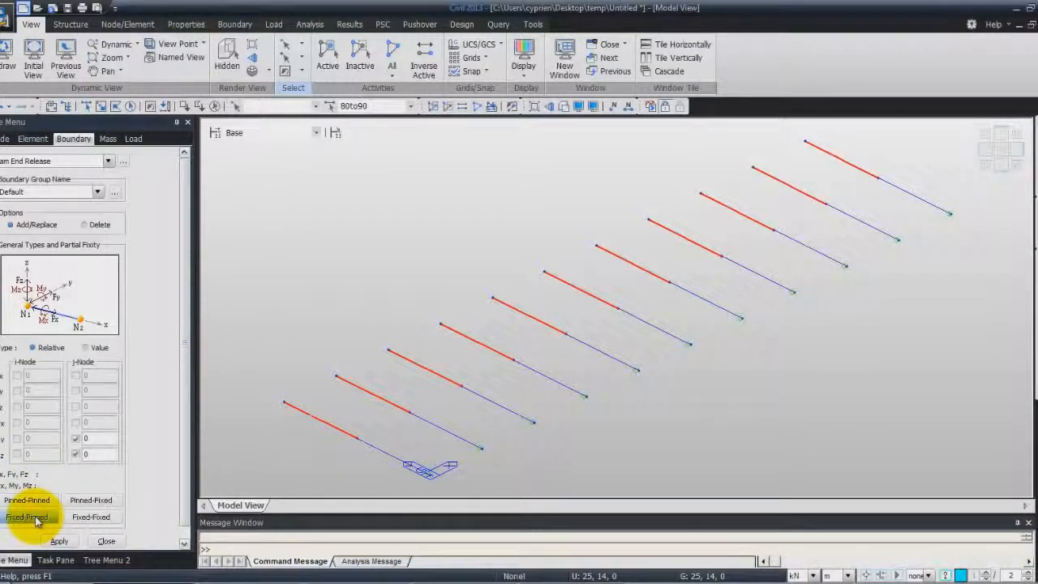
{"action": "left_click", "coordinate": [33, 517]}
{"action": "left_click", "coordinate": [59, 541]}
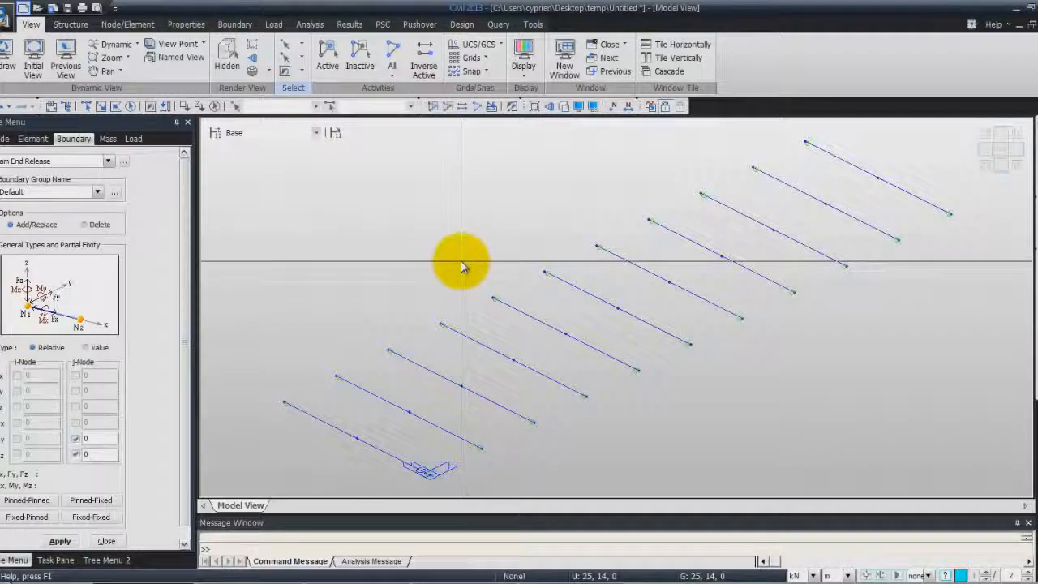
- Activate all elements, select the ones with the Cross Beam section and activate only these in the model view
{"action": "left_click", "coordinate": [393, 55]}
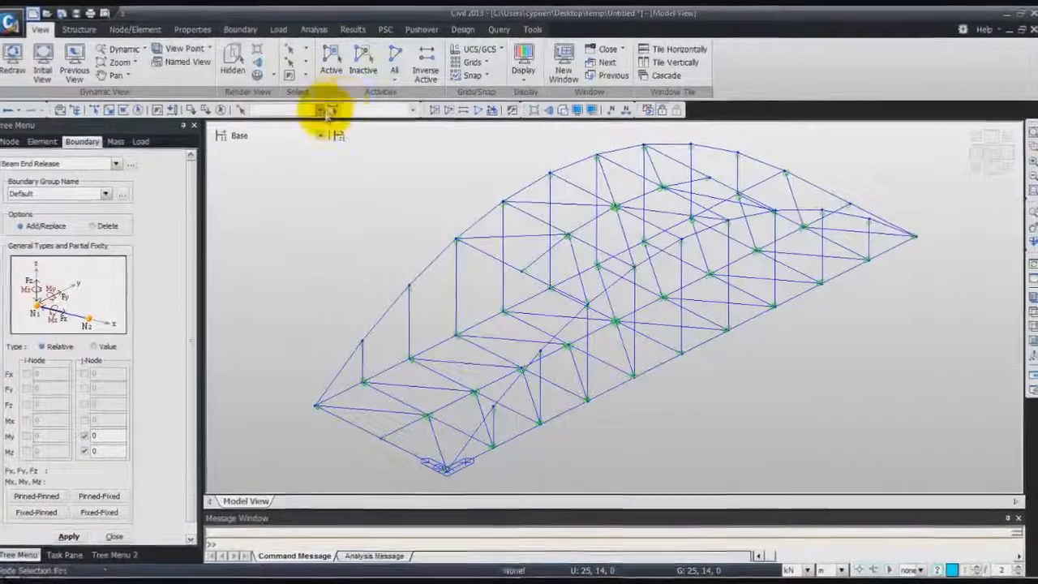
{"action": "left_click", "coordinate": [329, 112]}
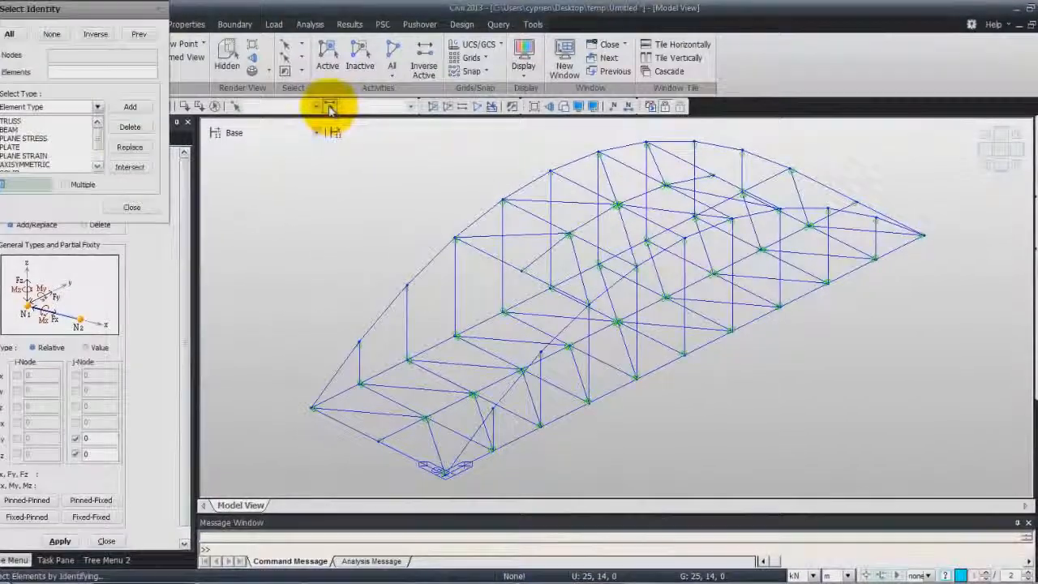
{"action": "left_click", "coordinate": [97, 106]}
{"action": "left_click", "coordinate": [55, 136]}
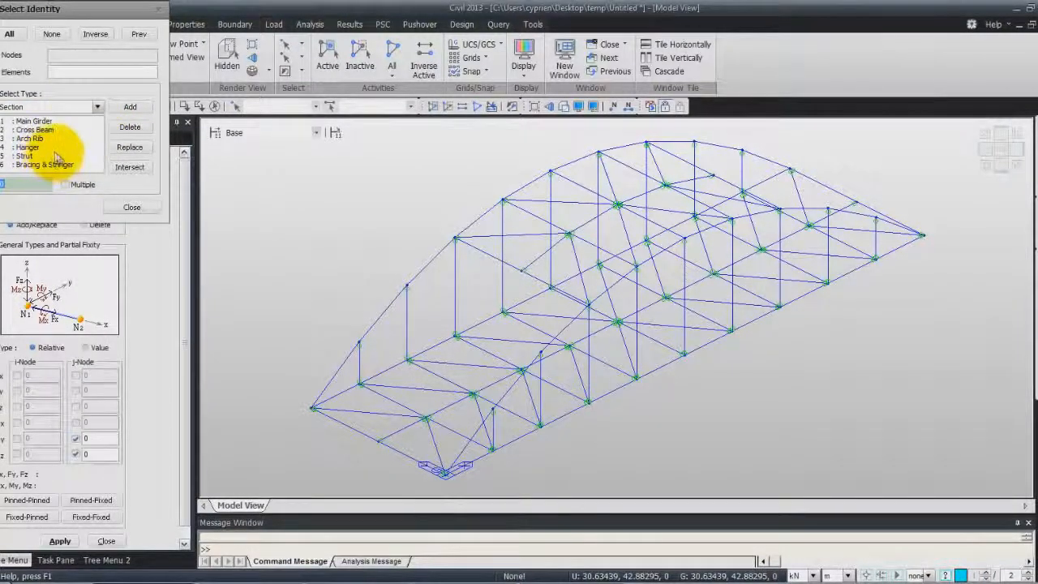
{"action": "left_click", "coordinate": [35, 130]}
{"action": "left_click", "coordinate": [130, 107]}
{"action": "left_click", "coordinate": [131, 208]}
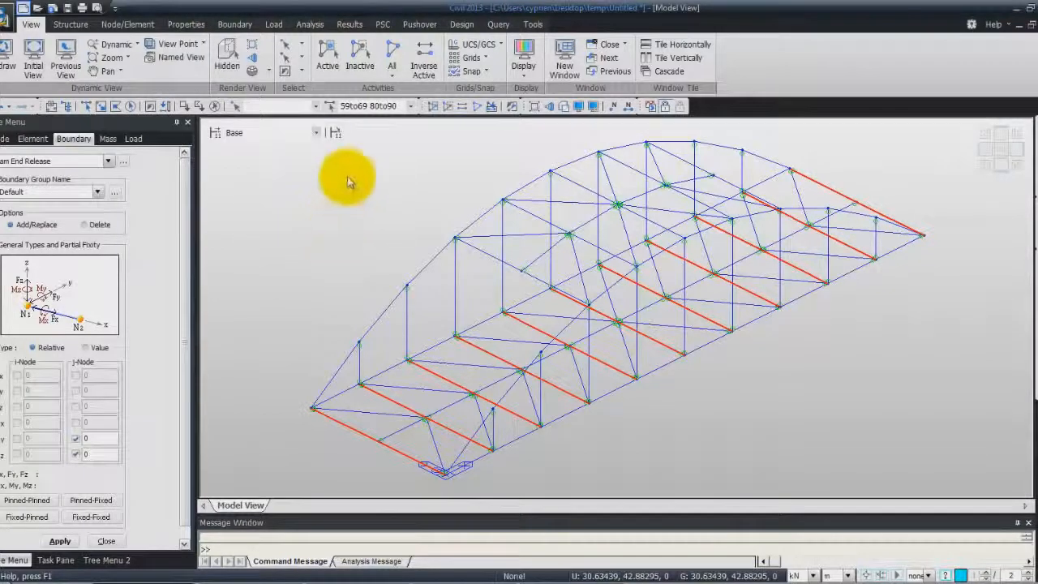
{"action": "left_click", "coordinate": [329, 56]}
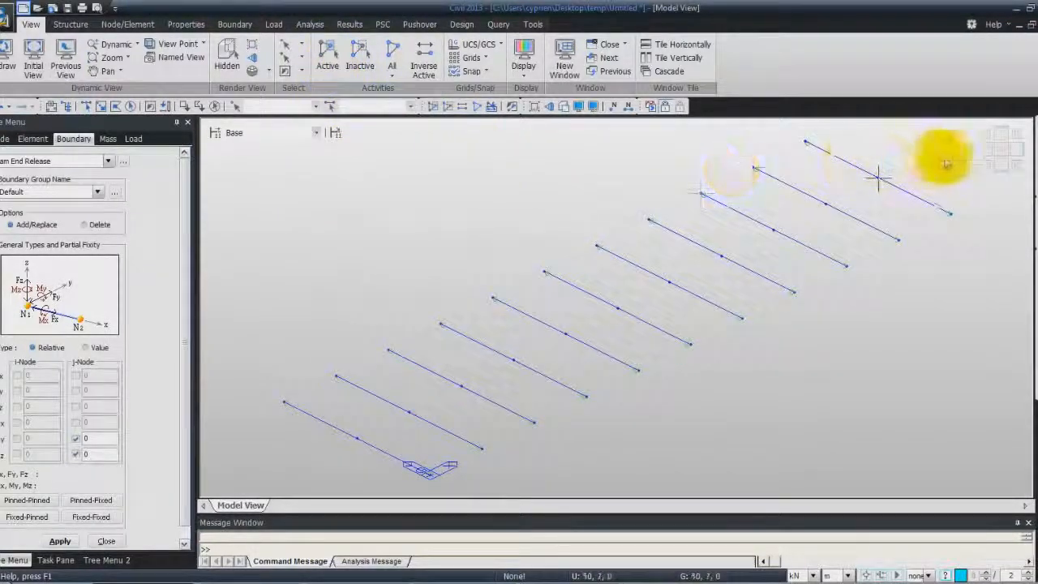
- Show the cross beams in plan view, close the beam end release settings and create a structure group named Cross Beam 1
{"action": "left_click", "coordinate": [1002, 153]}
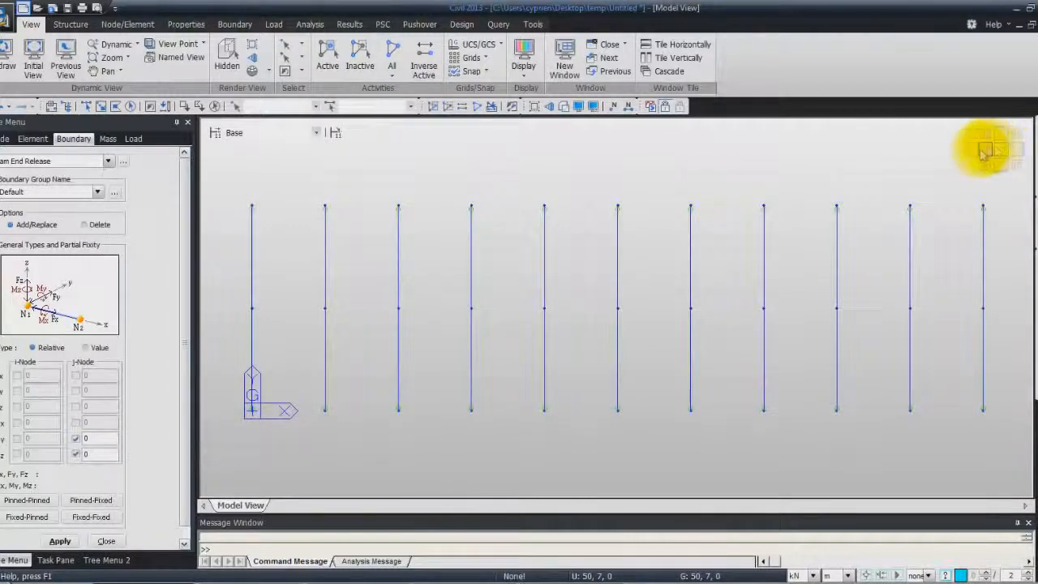
{"action": "left_click", "coordinate": [108, 540]}
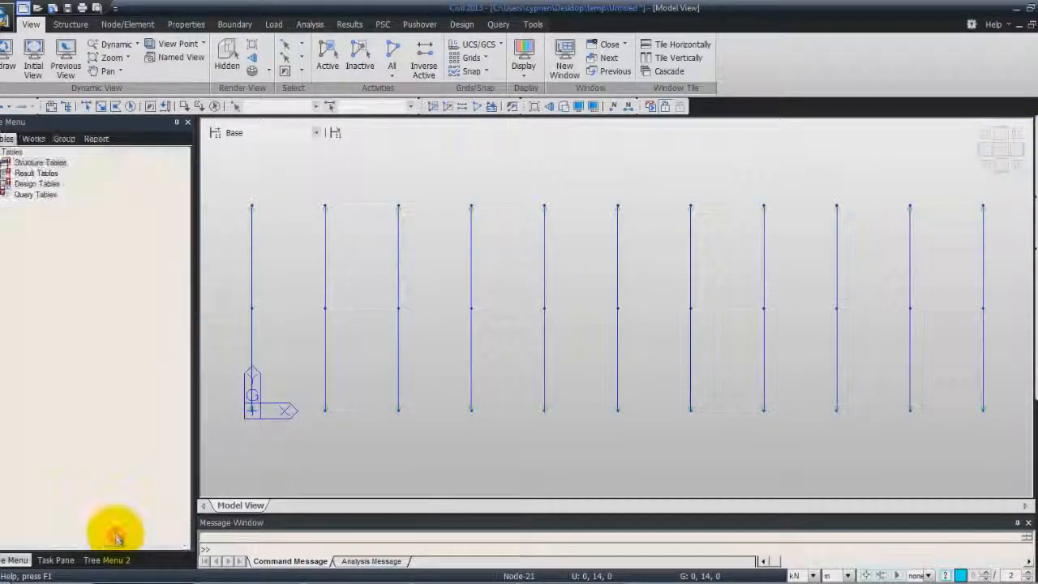
{"action": "left_click", "coordinate": [70, 139]}
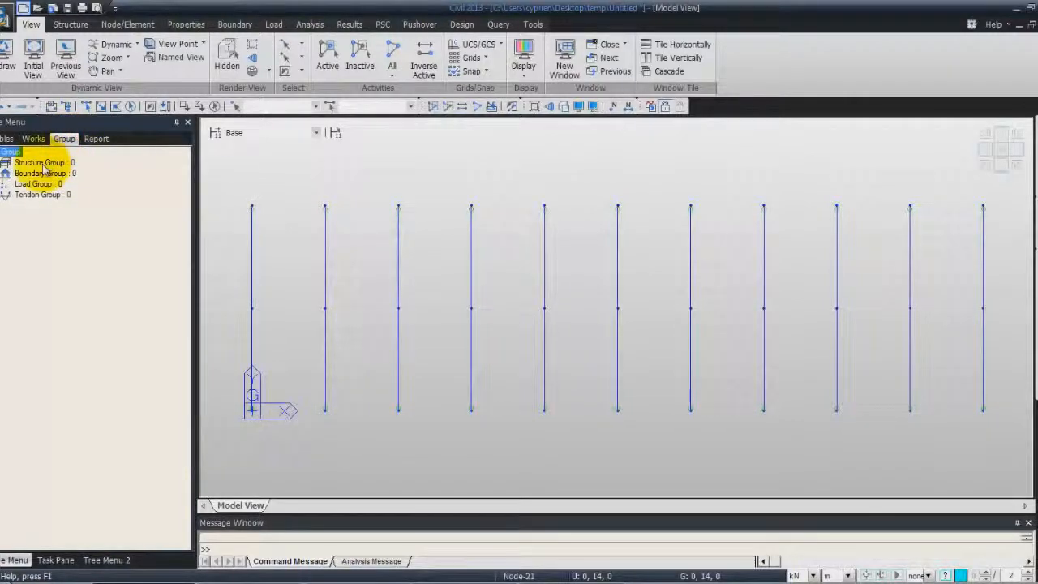
{"action": "right_click", "coordinate": [45, 167]}
{"action": "left_click", "coordinate": [62, 169]}
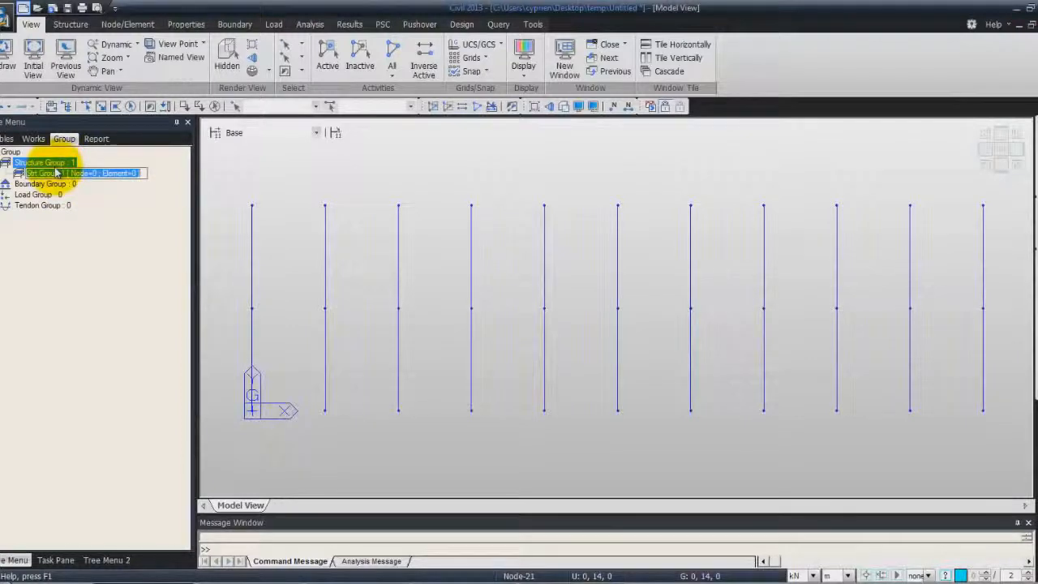
{"action": "type", "text": "Cross Beam"}
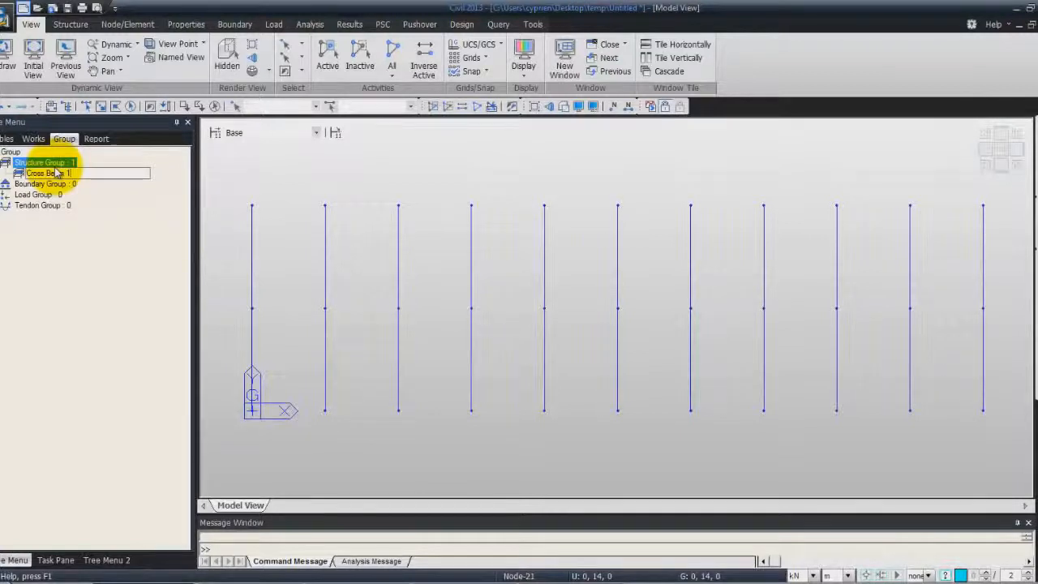
{"action": "key", "text": "Return"}
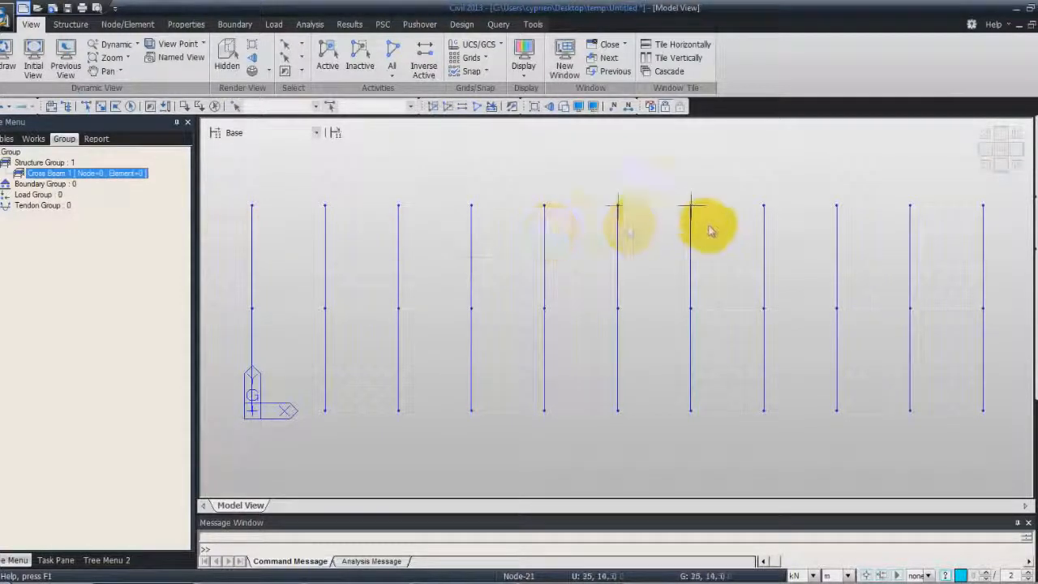
- Select all active cross beam nodes and elements with a window and assign them to the Cross Beam 1 structure group
{"action": "left_click", "coordinate": [100, 106]}
{"action": "left_click_drag", "start_coordinate": [227, 174], "coordinate": [999, 461]}
{"action": "left_click_drag", "start_coordinate": [57, 174], "coordinate": [276, 195]}
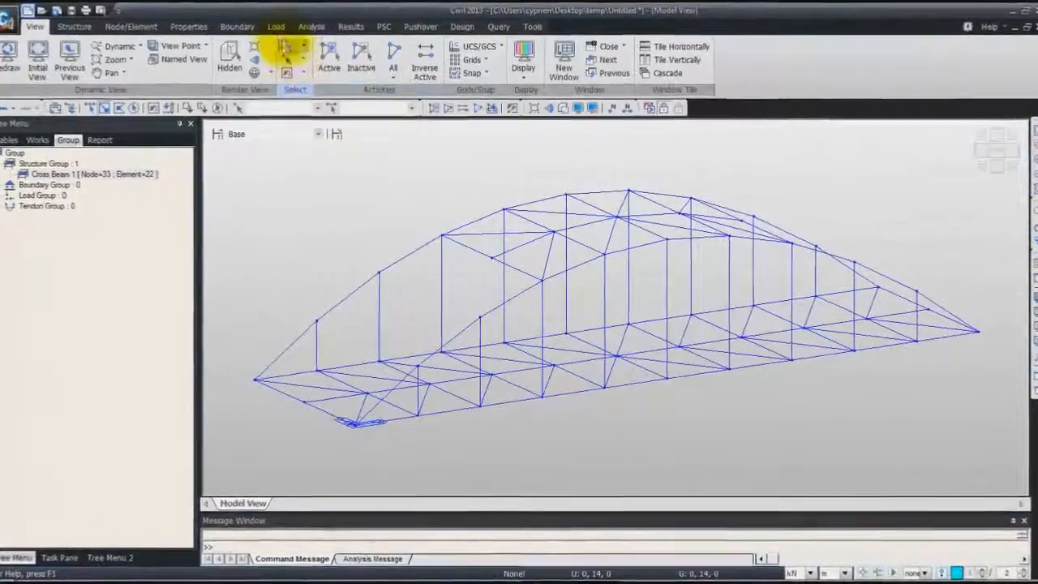
- Add a static load case named Dead Load with the type Dead Load (D)
{"action": "left_click", "coordinate": [282, 32]}
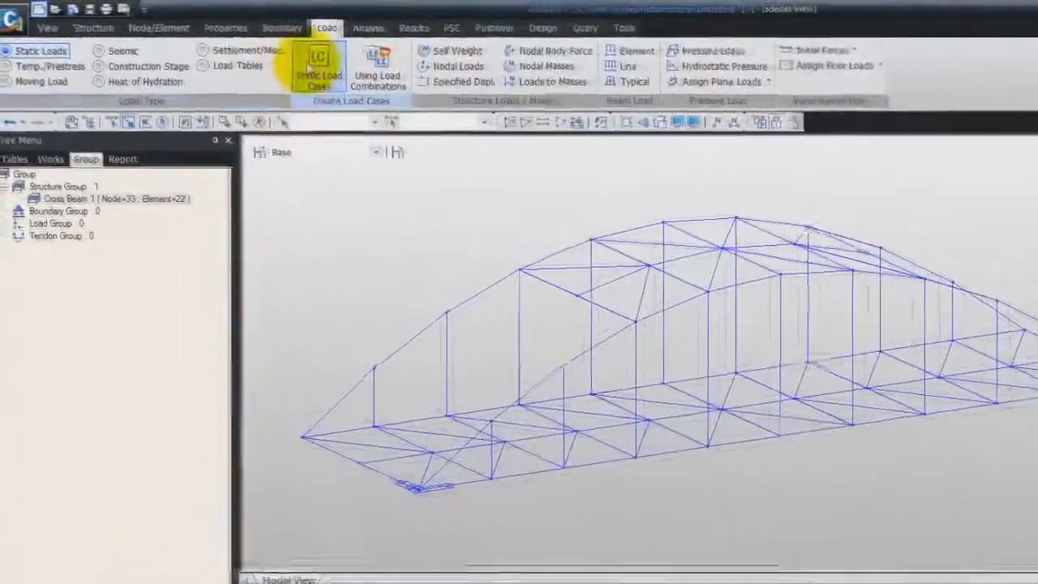
{"action": "left_click", "coordinate": [266, 53]}
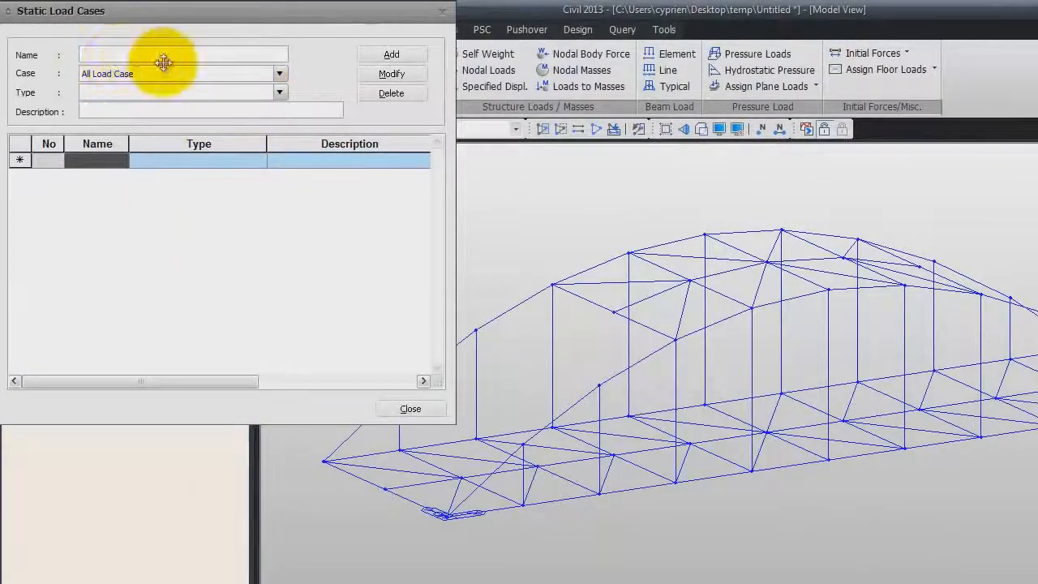
{"action": "left_click_drag", "start_coordinate": [153, 18], "coordinate": [418, 109]}
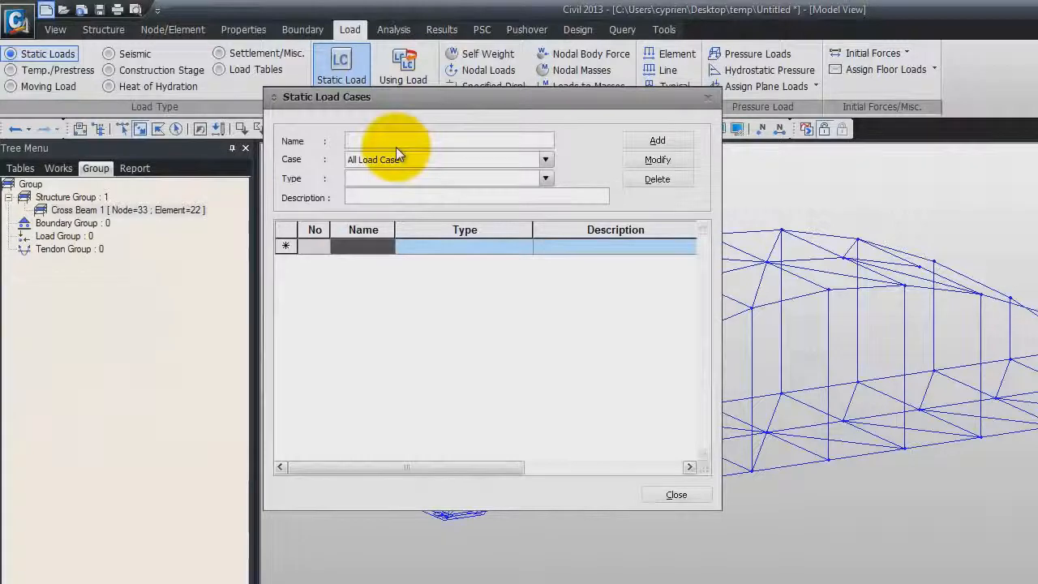
{"action": "type", "text": "Dead Load"}
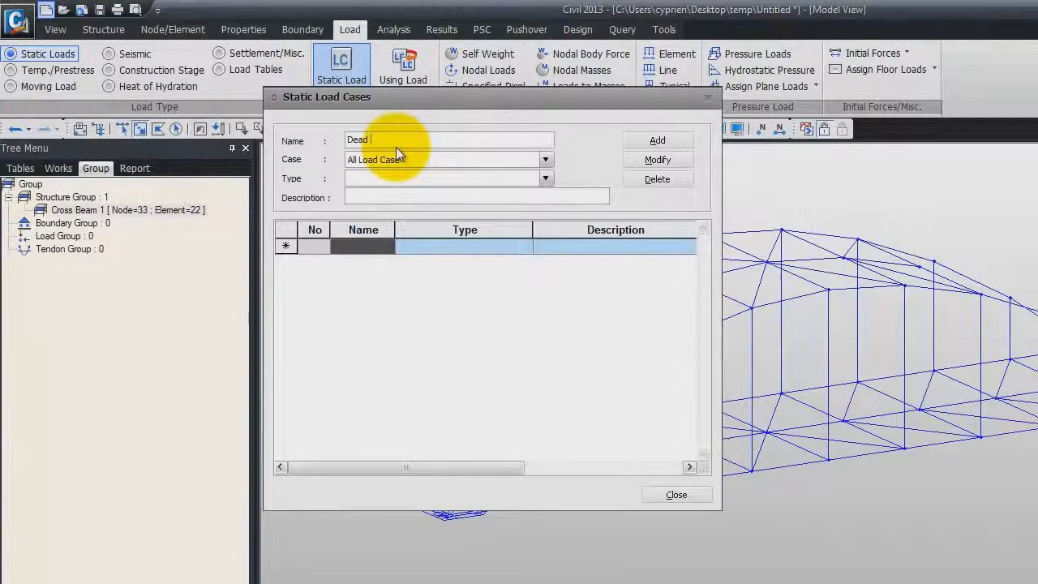
{"action": "left_click", "coordinate": [545, 179]}
{"action": "left_click", "coordinate": [503, 205]}
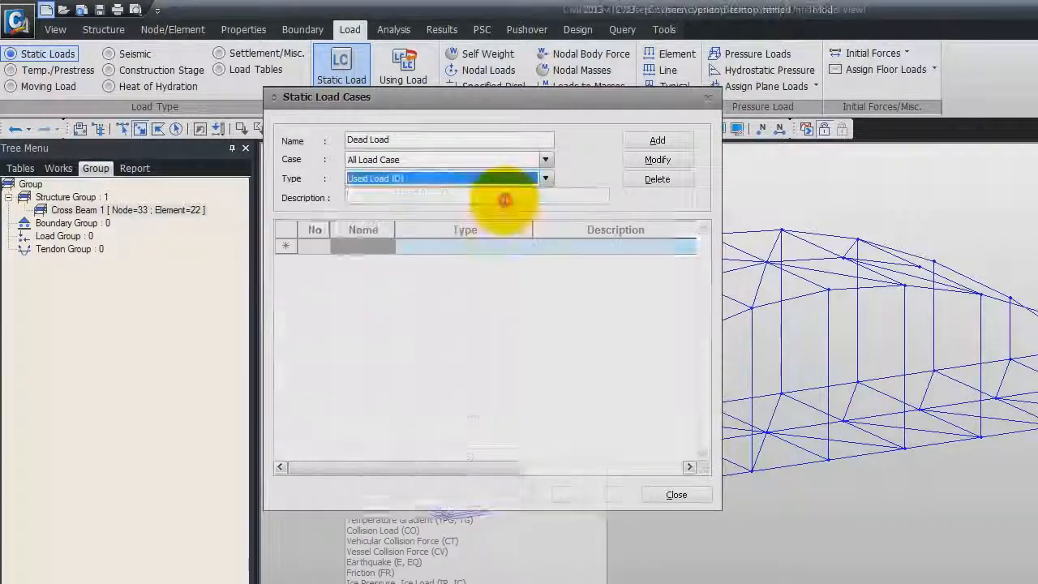
{"action": "left_click", "coordinate": [657, 140]}
- Add a second static load case named Sidewalk Load of type Dead Load (D) and close the load case definition
{"action": "left_click_drag", "start_coordinate": [434, 140], "coordinate": [326, 138]}
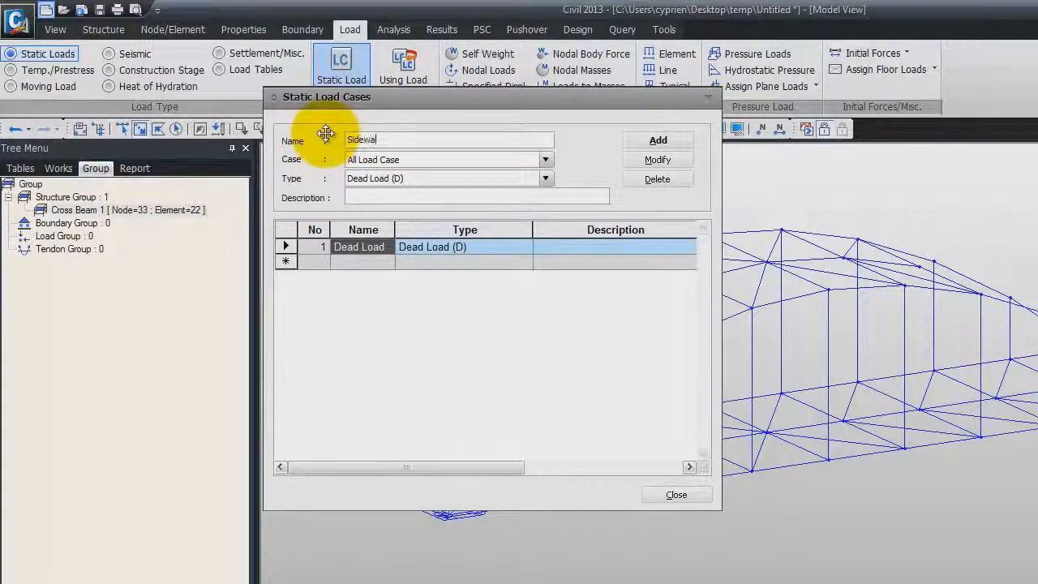
{"action": "type", "text": "Sidewalk Loa"}
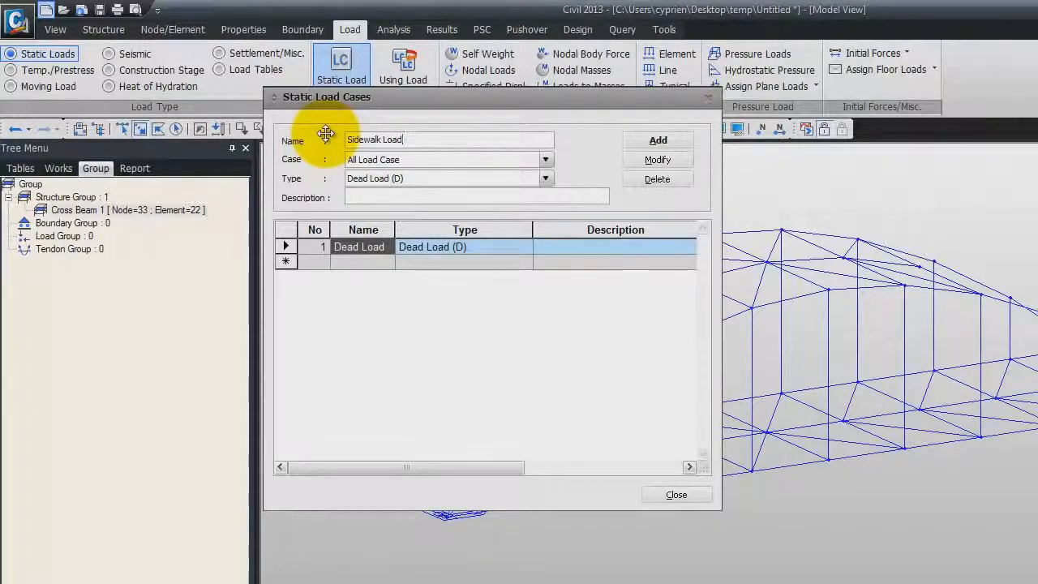
{"action": "type", "text": "d"}
{"action": "left_click", "coordinate": [658, 141]}
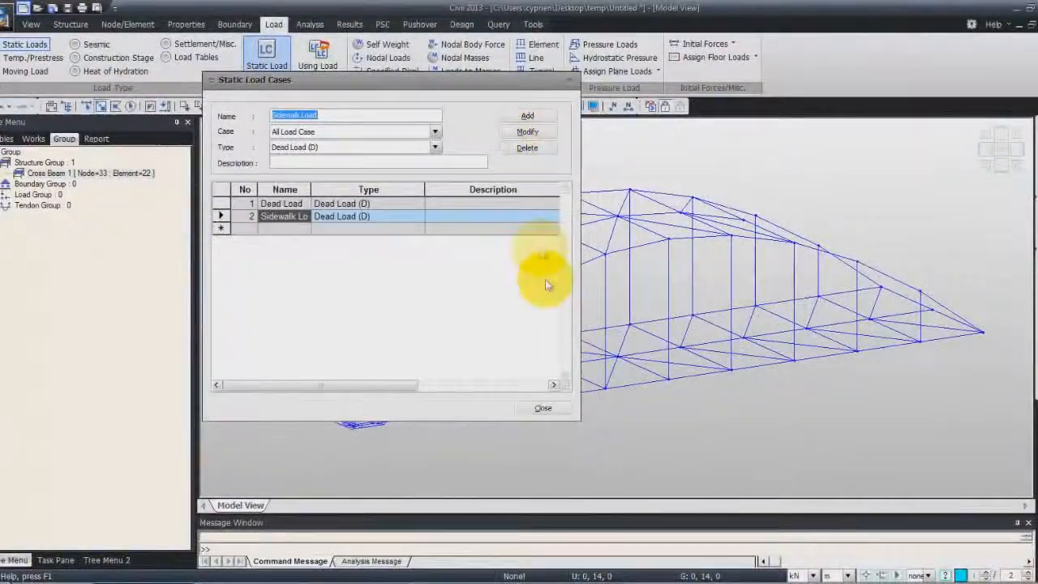
{"action": "left_click", "coordinate": [543, 408]}
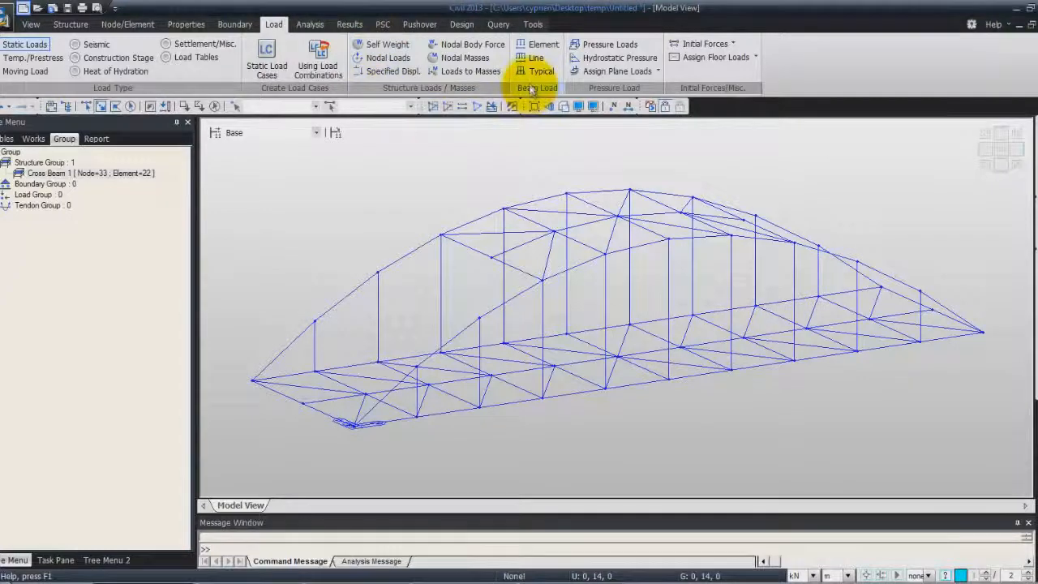
- Set up a uniform element beam load of -90 kN/m in the Global Z direction for the Dead Load case
{"action": "left_click", "coordinate": [542, 47]}
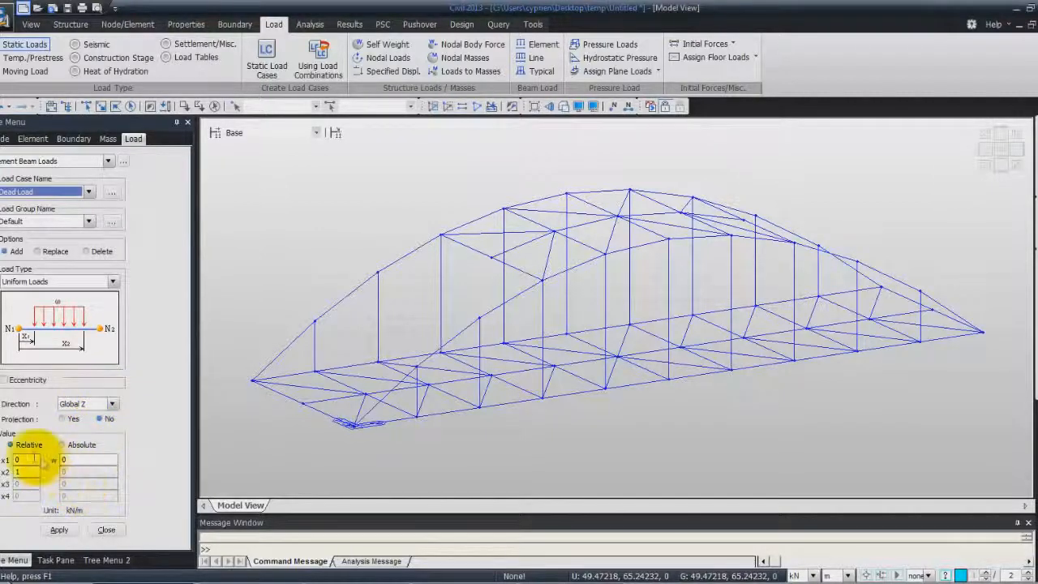
{"action": "left_click", "coordinate": [85, 458]}
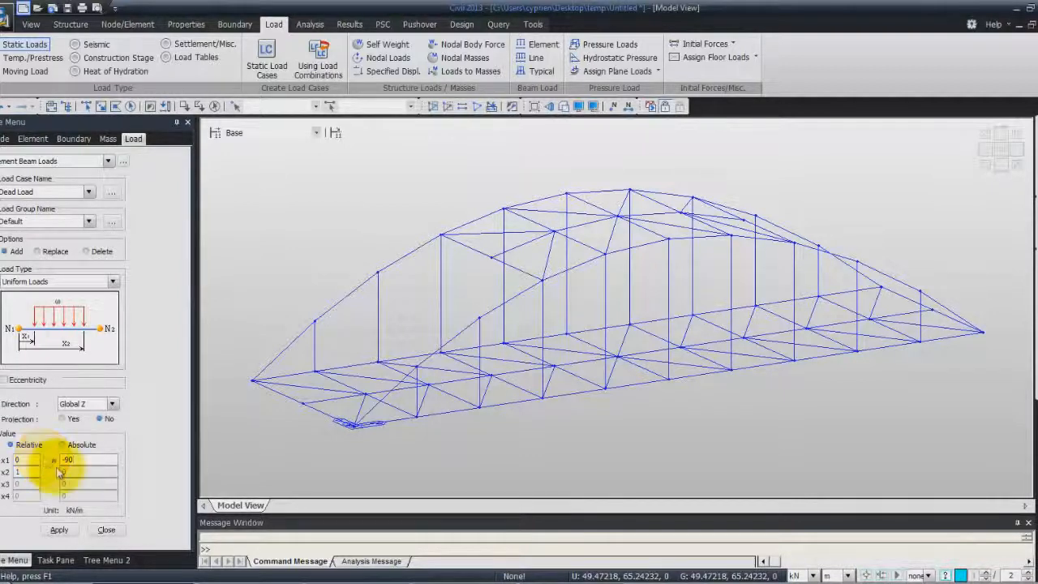
{"action": "left_click", "coordinate": [65, 530]}
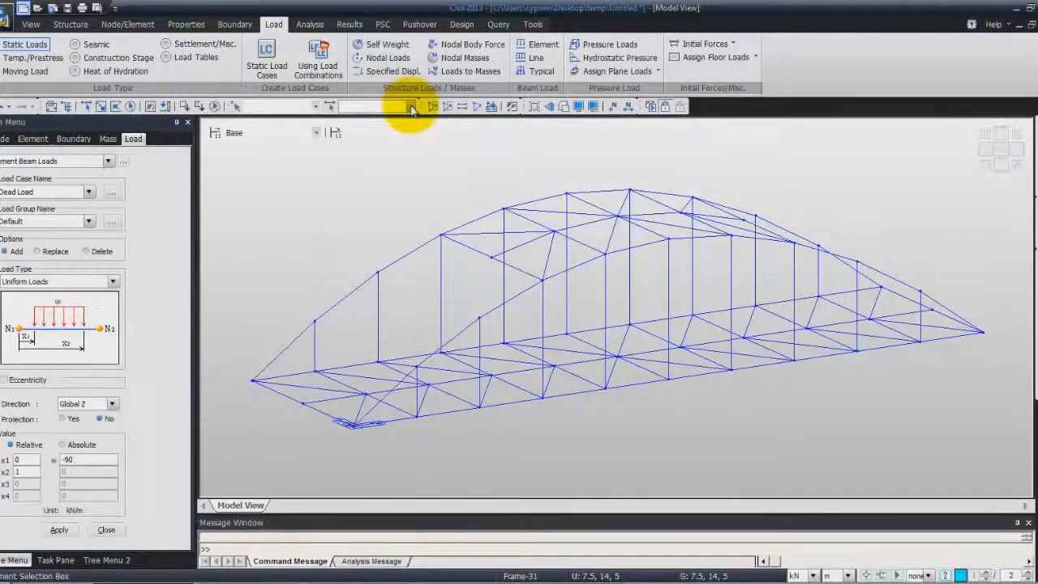
- Select all elements with the Main Girder section and apply the uniform Dead Load beam load to them
{"action": "left_click", "coordinate": [330, 108]}
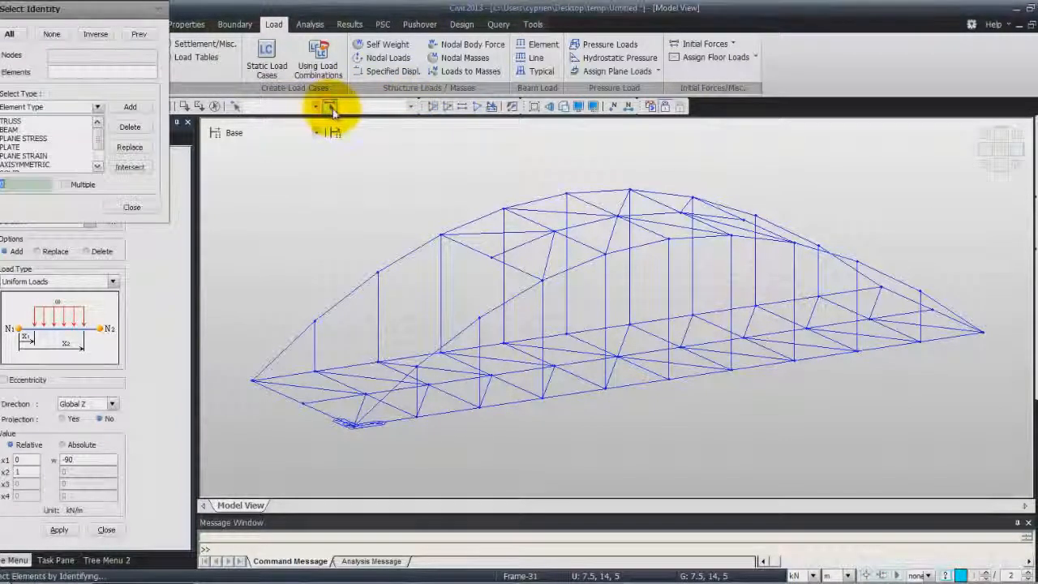
{"action": "left_click", "coordinate": [97, 107]}
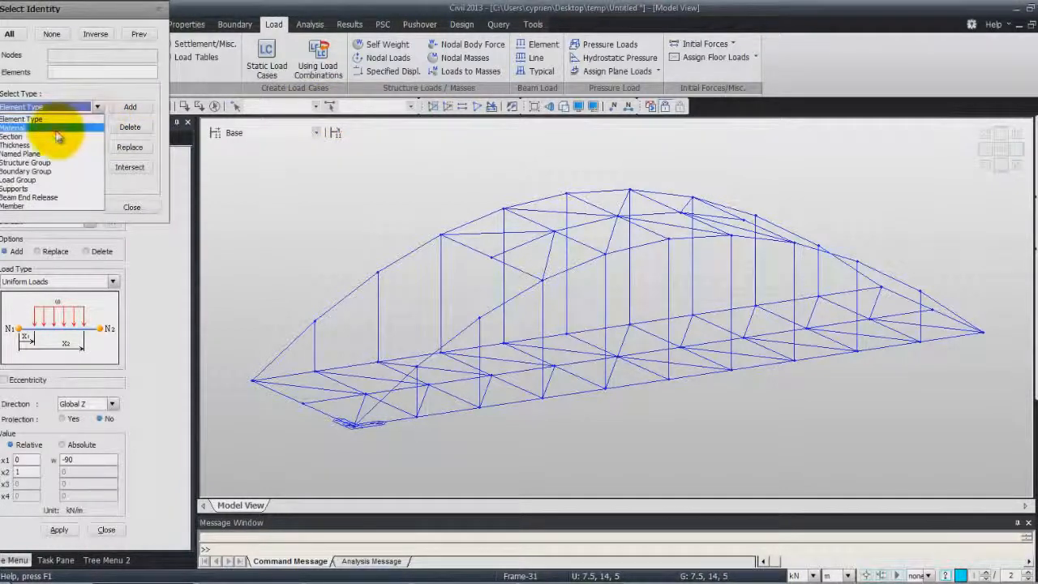
{"action": "left_click", "coordinate": [97, 108]}
{"action": "left_click", "coordinate": [92, 107]}
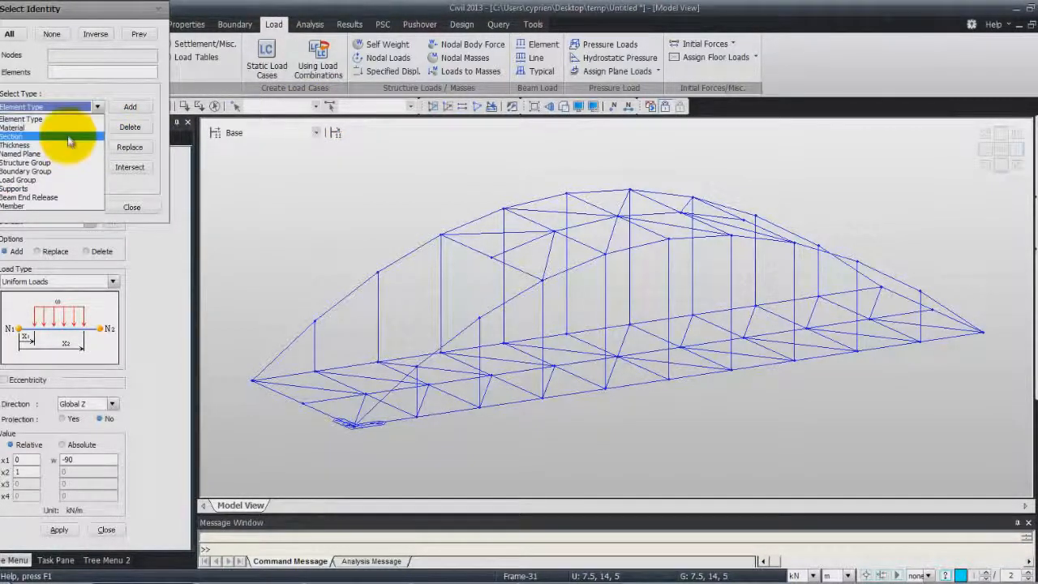
{"action": "left_click", "coordinate": [69, 138]}
{"action": "left_click", "coordinate": [130, 109]}
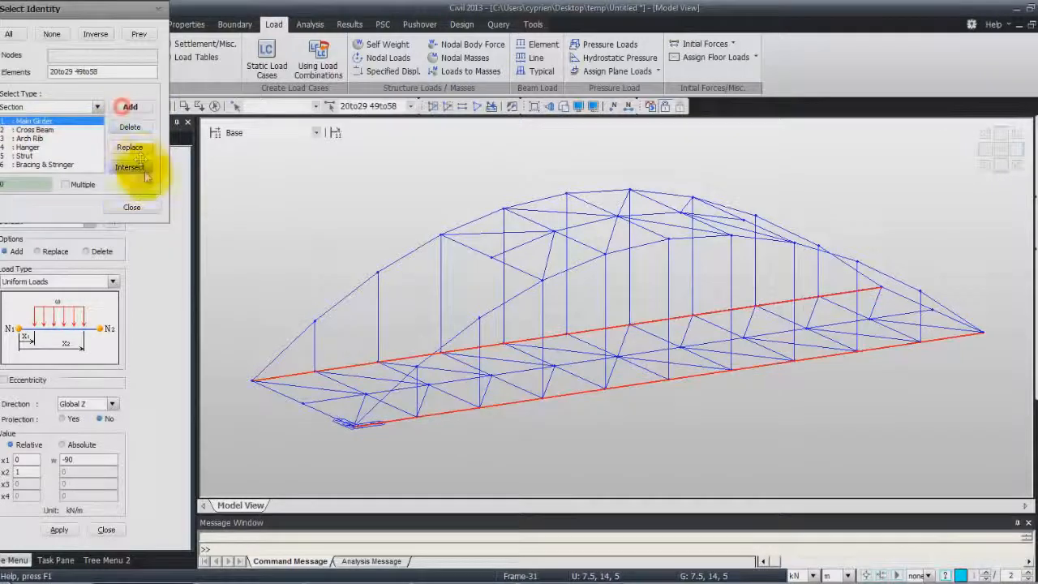
{"action": "left_click", "coordinate": [132, 207]}
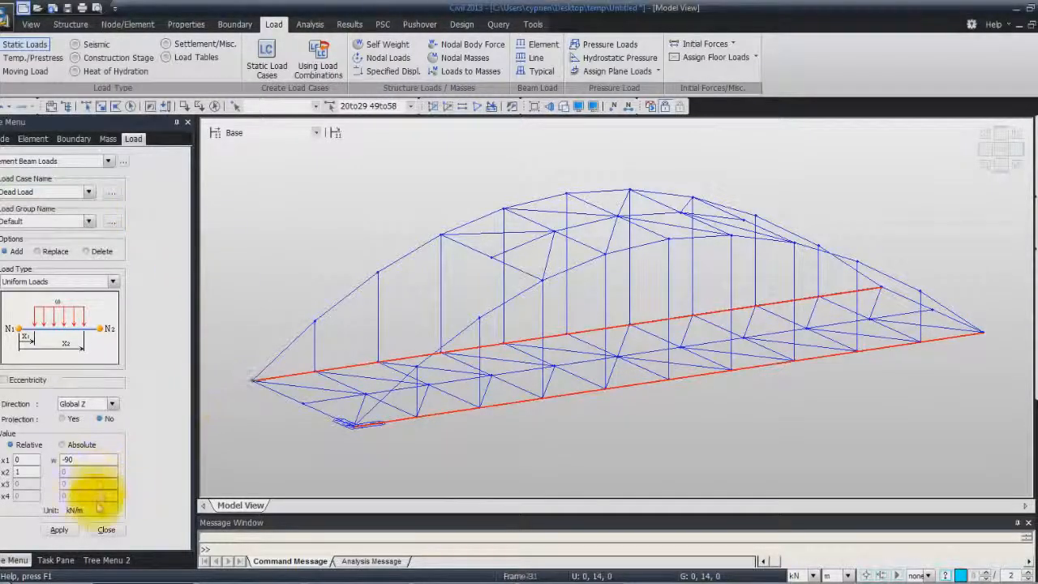
{"action": "left_click", "coordinate": [59, 530]}
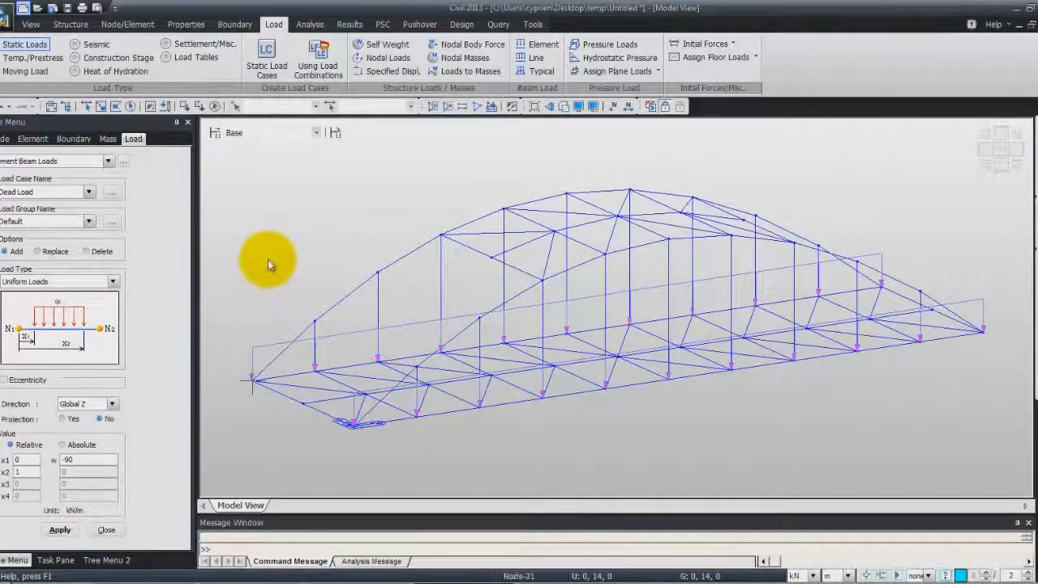
- Reselect the main girder elements and apply a uniform beam load of -6 kN/m to them under the Sidewalk Load case
{"action": "left_click", "coordinate": [151, 107]}
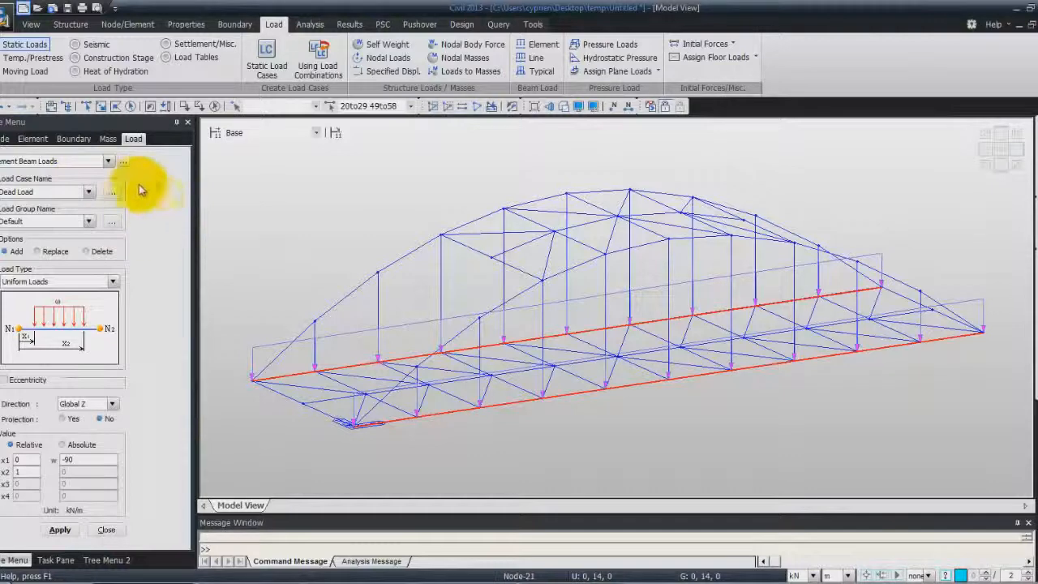
{"action": "left_click", "coordinate": [89, 192]}
{"action": "left_click", "coordinate": [62, 216]}
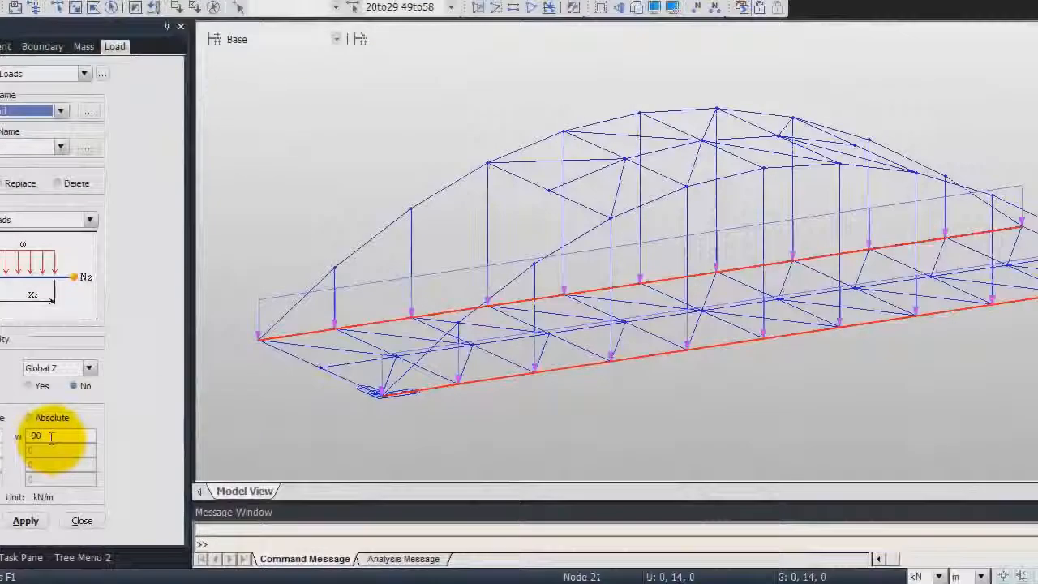
{"action": "left_click", "coordinate": [50, 436]}
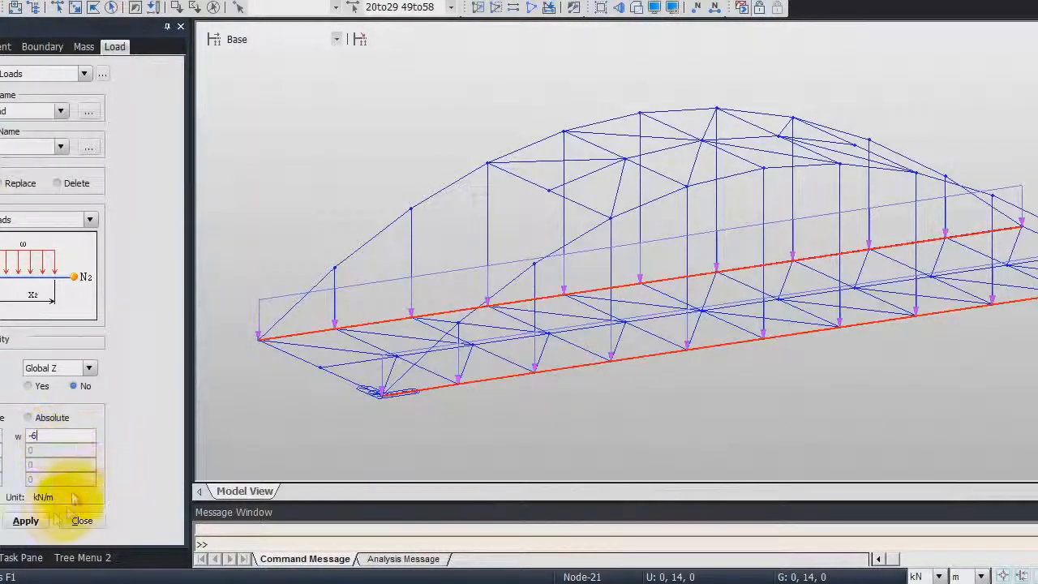
{"action": "left_click", "coordinate": [27, 522]}
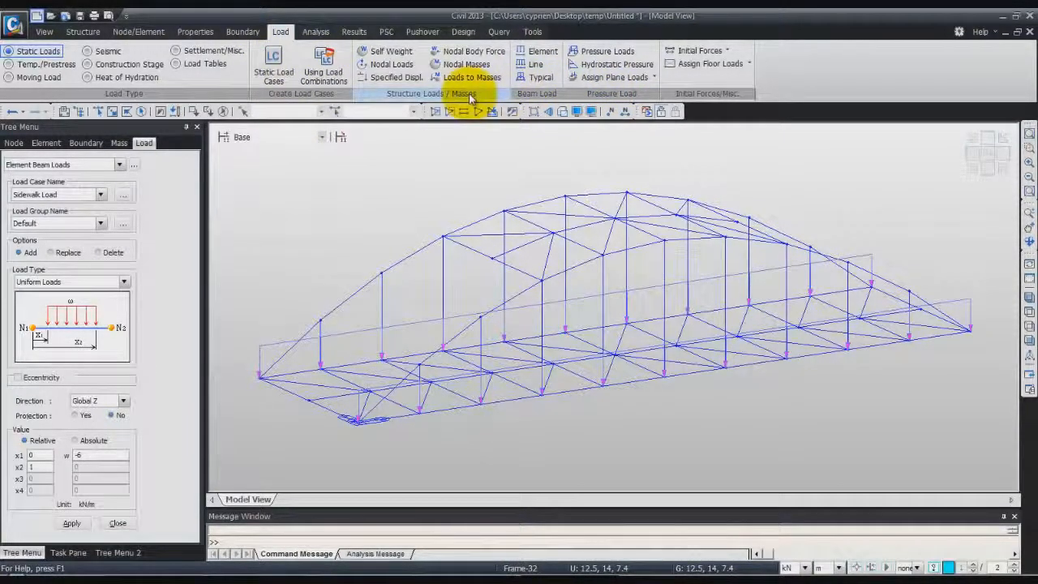
- Switch to moving load definition and set the moving load code to AASHTO LRFD
{"action": "left_click", "coordinate": [34, 77]}
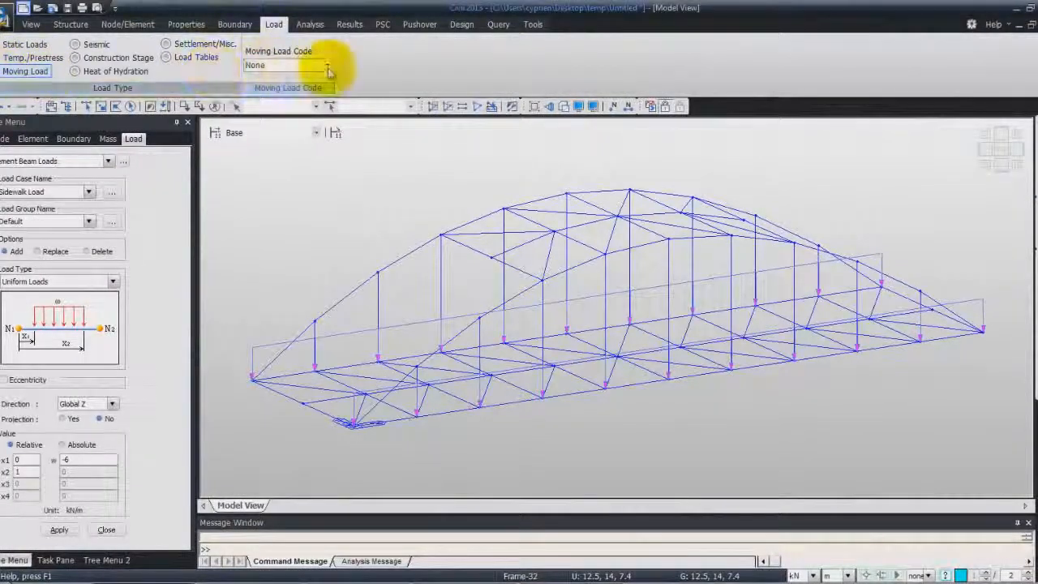
{"action": "left_click", "coordinate": [327, 68]}
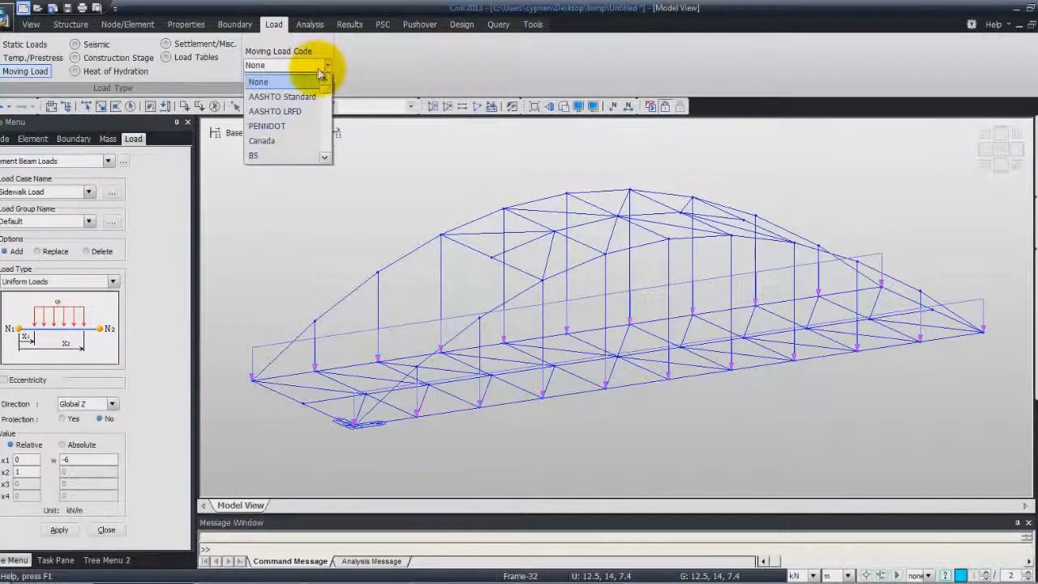
{"action": "left_click", "coordinate": [285, 114]}
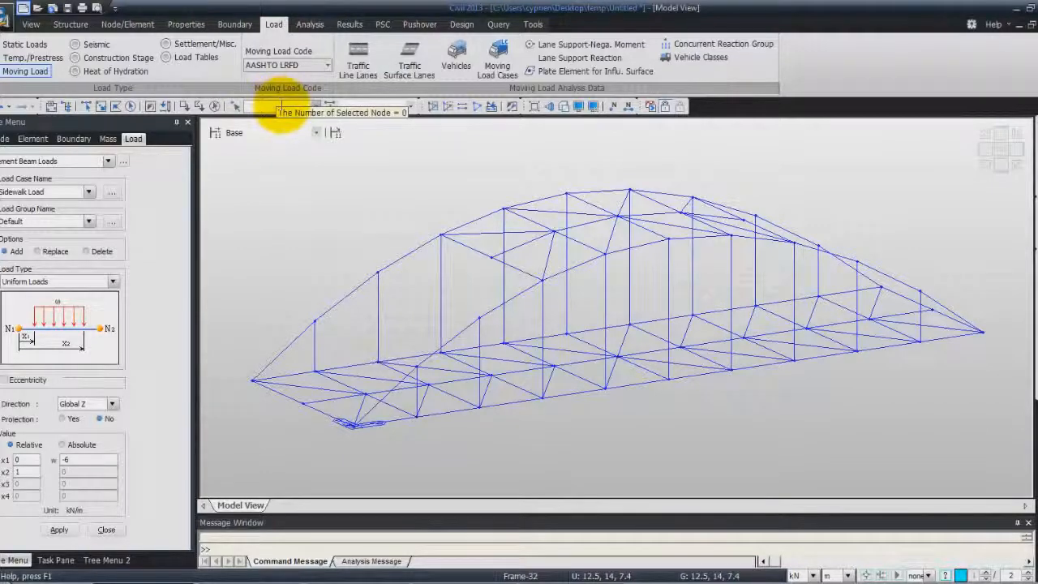
- Start defining a new traffic line lane named Lane 1
{"action": "left_click", "coordinate": [361, 63]}
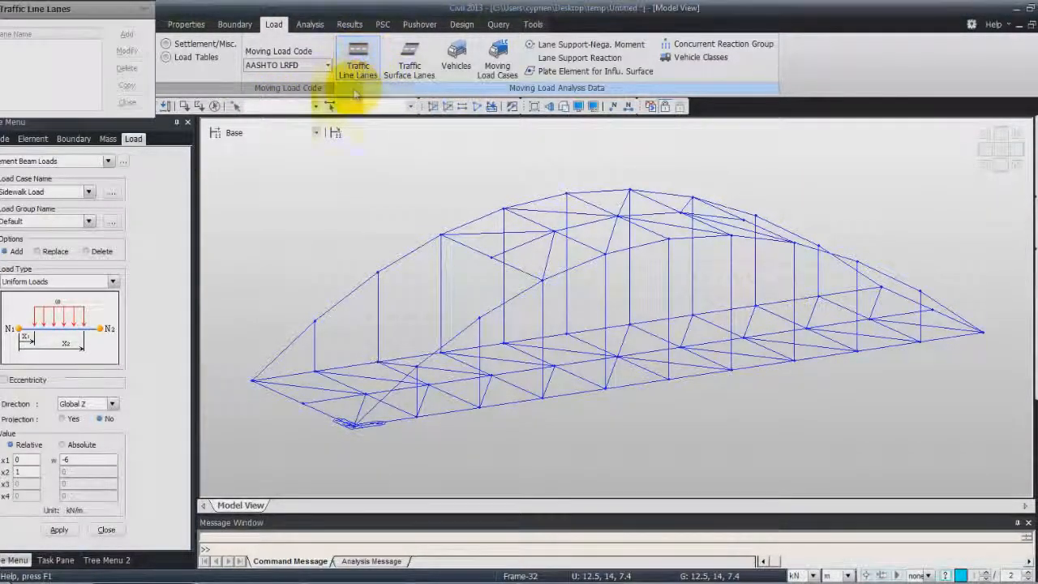
{"action": "left_click", "coordinate": [127, 36]}
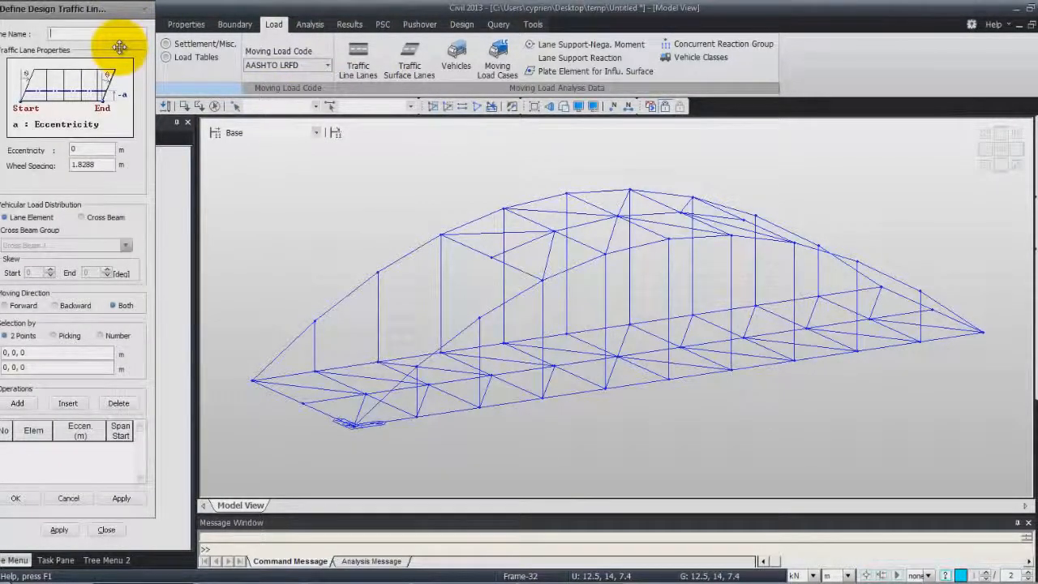
{"action": "type", "text": "Lane 1"}
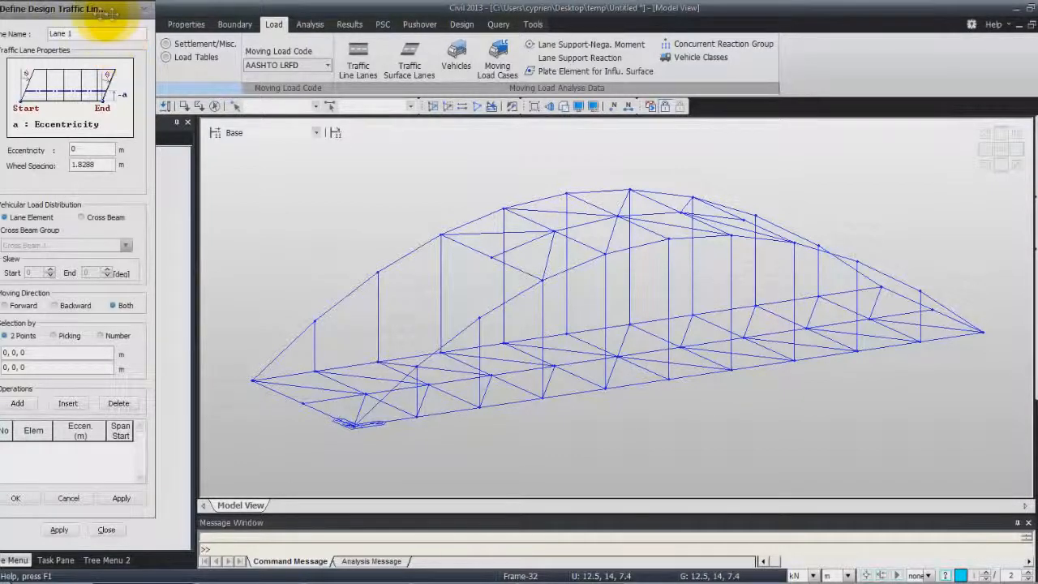
{"action": "left_click", "coordinate": [68, 150]}
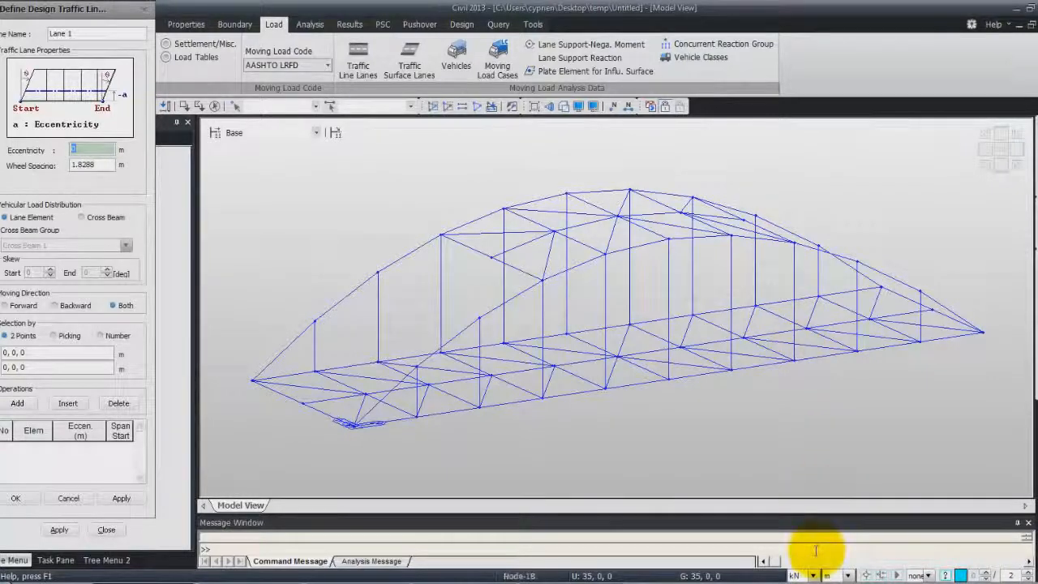
- Change the model units to kips for force and ft for length
{"action": "left_click", "coordinate": [812, 575]}
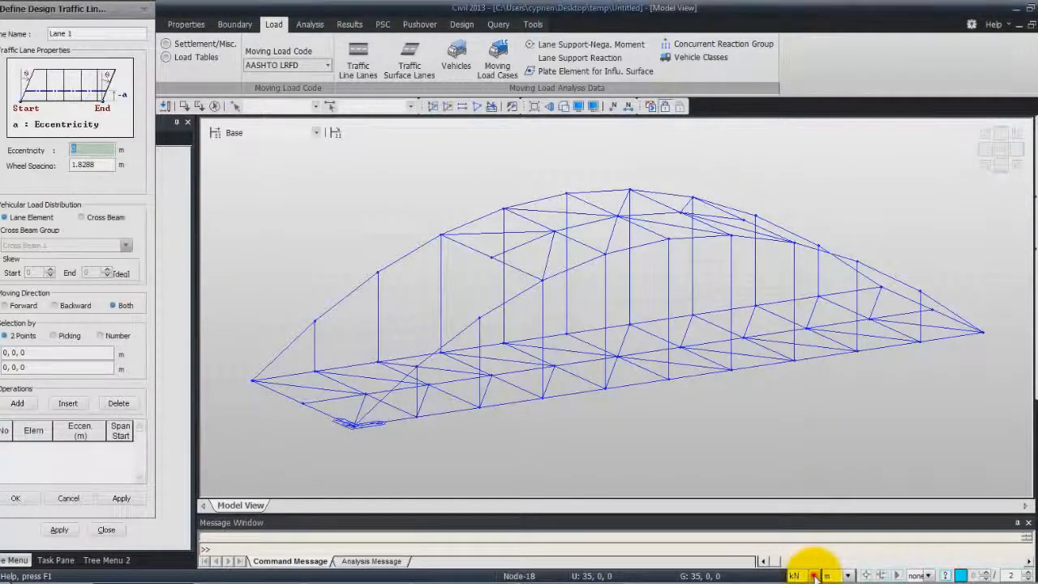
{"action": "left_click", "coordinate": [799, 564]}
{"action": "left_click", "coordinate": [849, 575]}
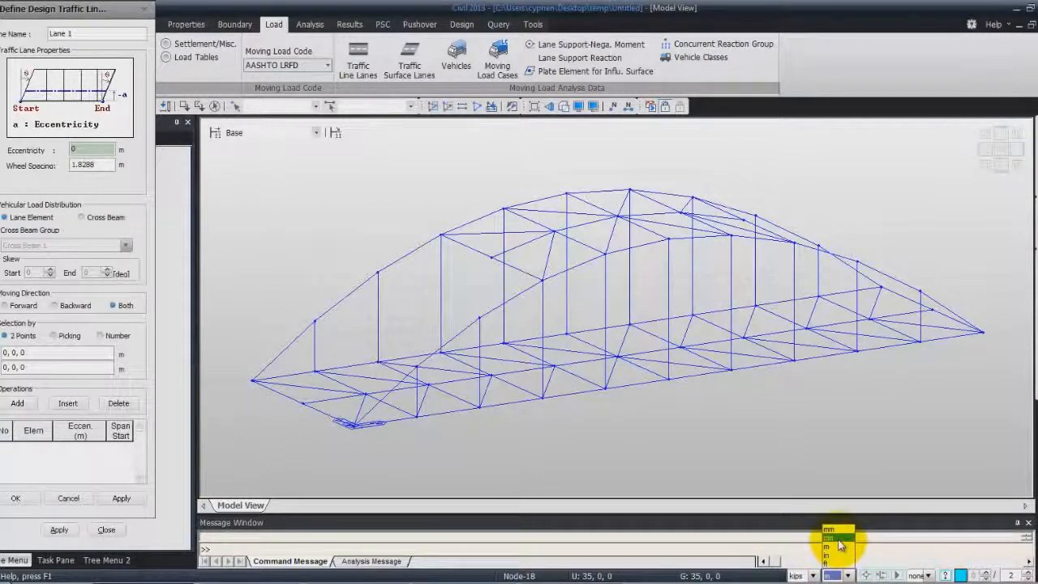
{"action": "left_click", "coordinate": [827, 563]}
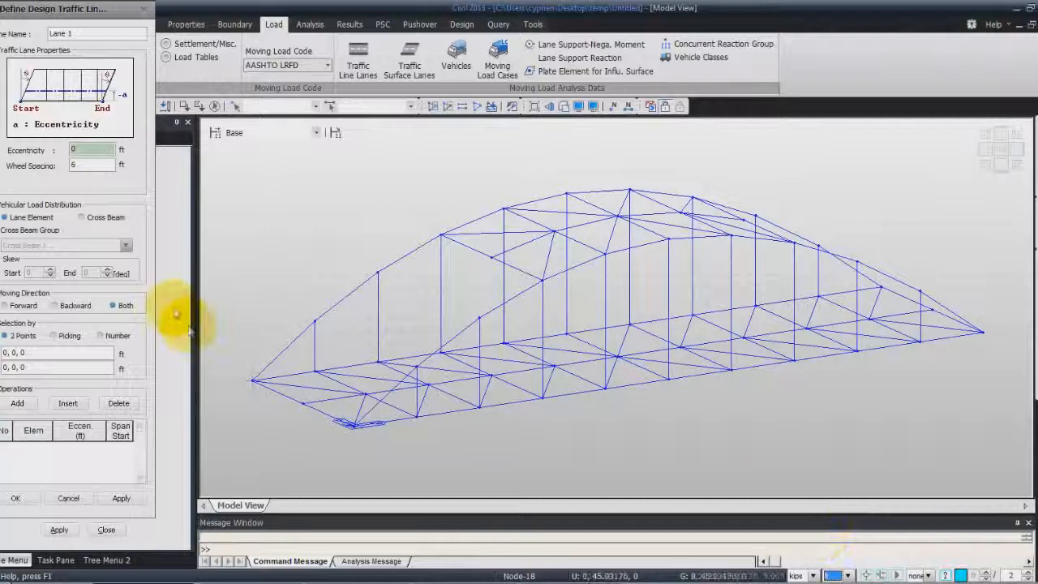
- Create Lane 1 with -11.5 ft eccentricity and Cross Beam 1 load distribution along the front main girder from 0, 0, 0 to 164.042, 0, 0
{"action": "left_click", "coordinate": [90, 148]}
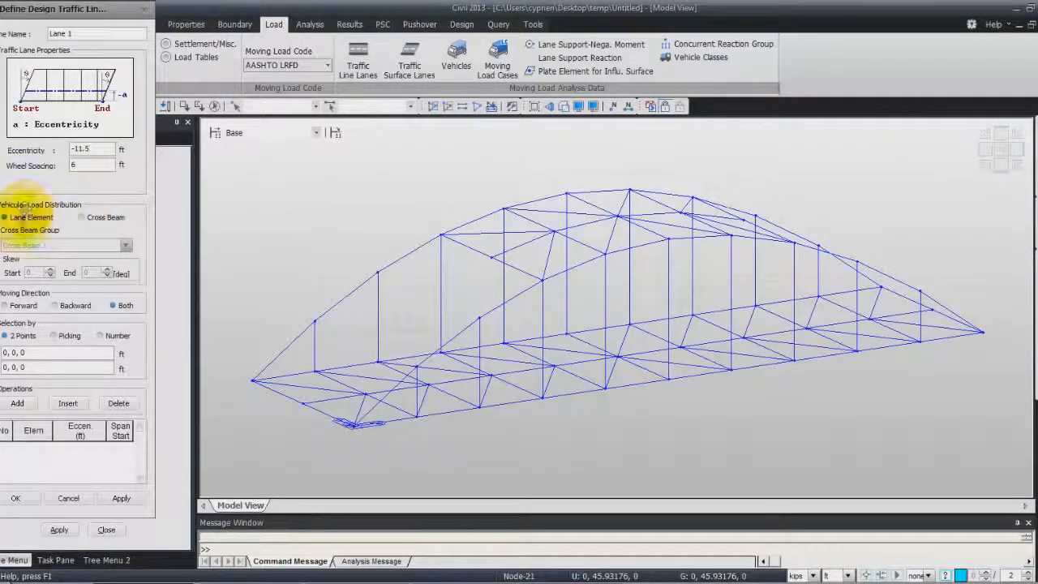
{"action": "left_click", "coordinate": [83, 219]}
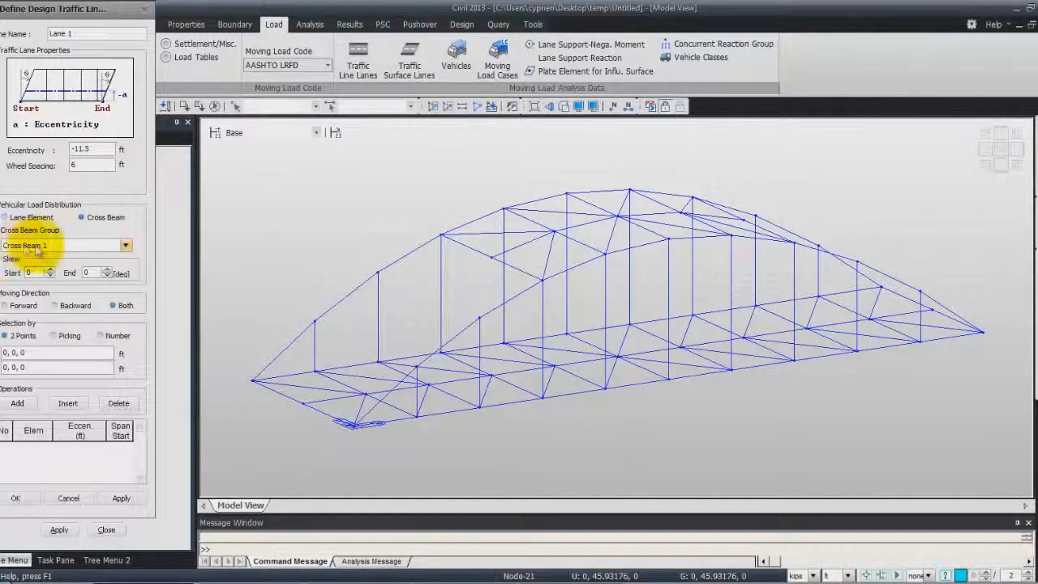
{"action": "left_click", "coordinate": [59, 353]}
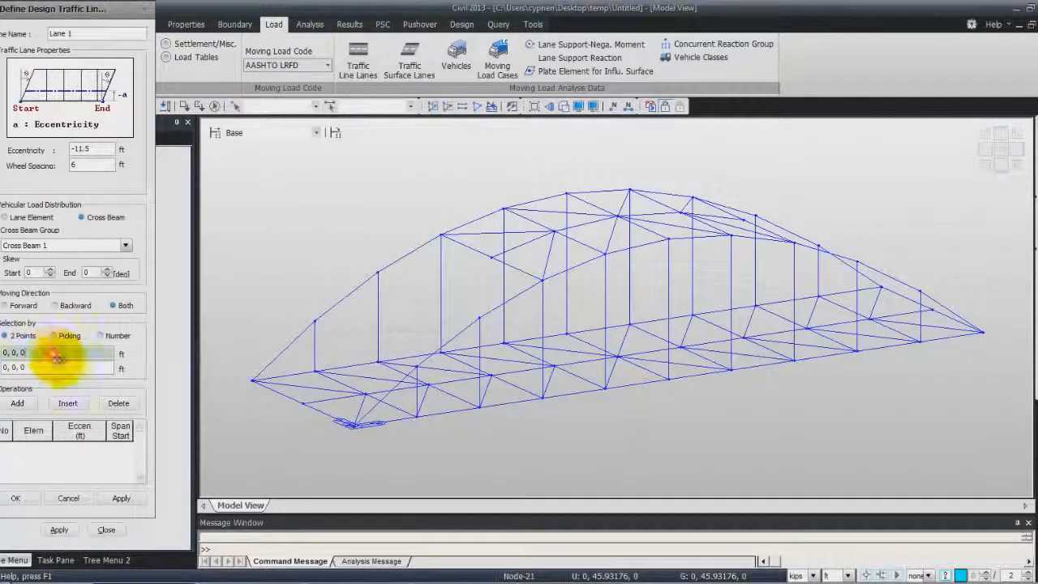
{"action": "left_click", "coordinate": [349, 427]}
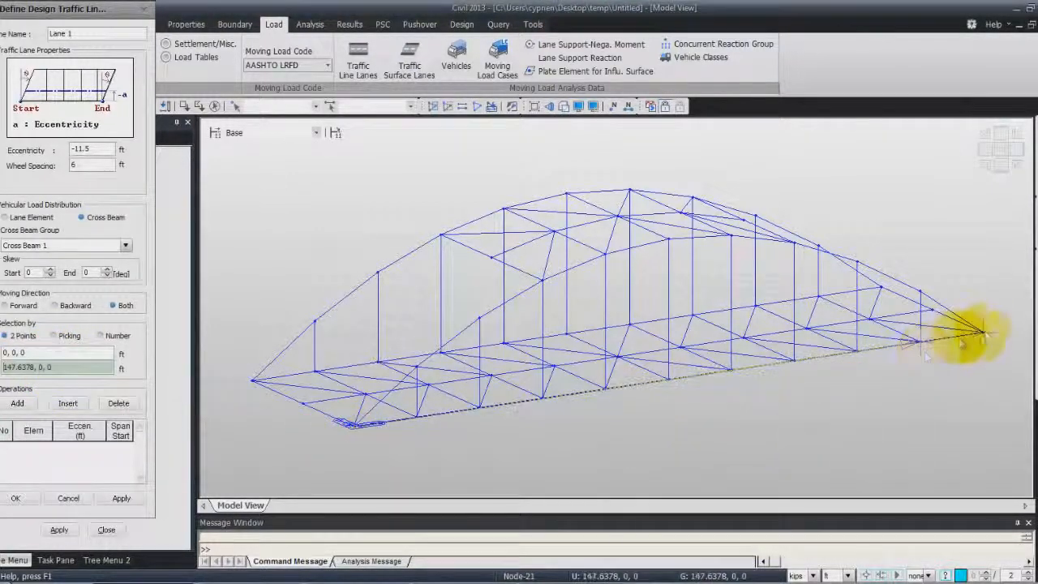
{"action": "left_click", "coordinate": [984, 331]}
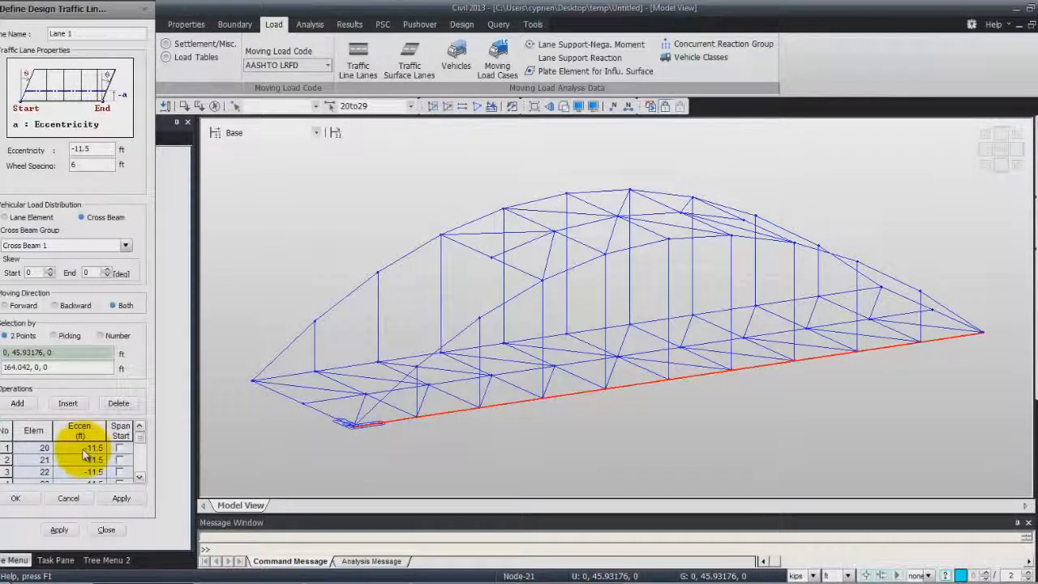
{"action": "left_click", "coordinate": [31, 499]}
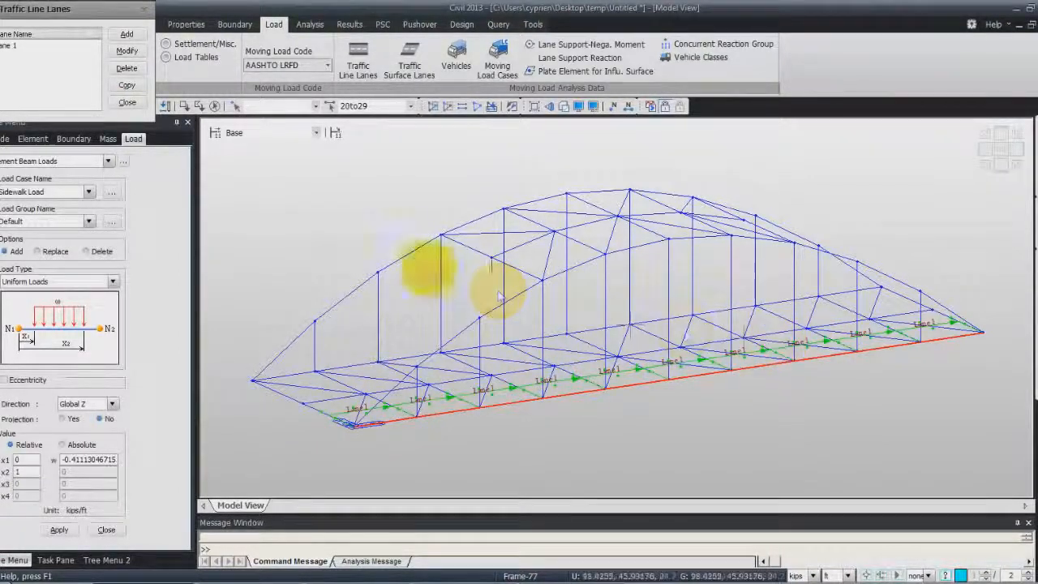
- Start a second traffic line lane named Lane 2 with -35 ft eccentricity and vehicular load distribution through Cross Beam 1
{"action": "left_click", "coordinate": [123, 35]}
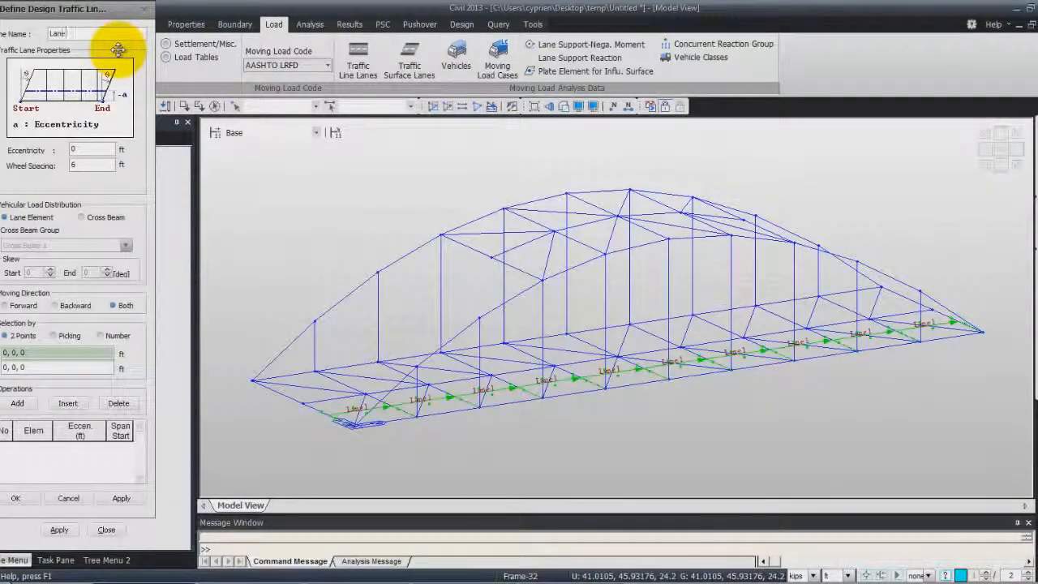
{"action": "left_click", "coordinate": [91, 148]}
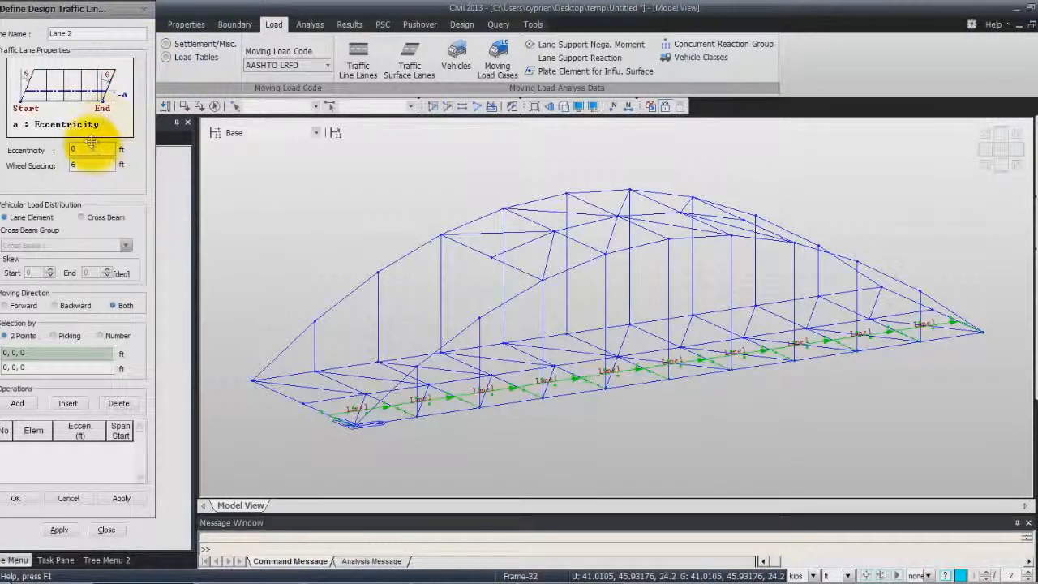
{"action": "double_click", "coordinate": [92, 149]}
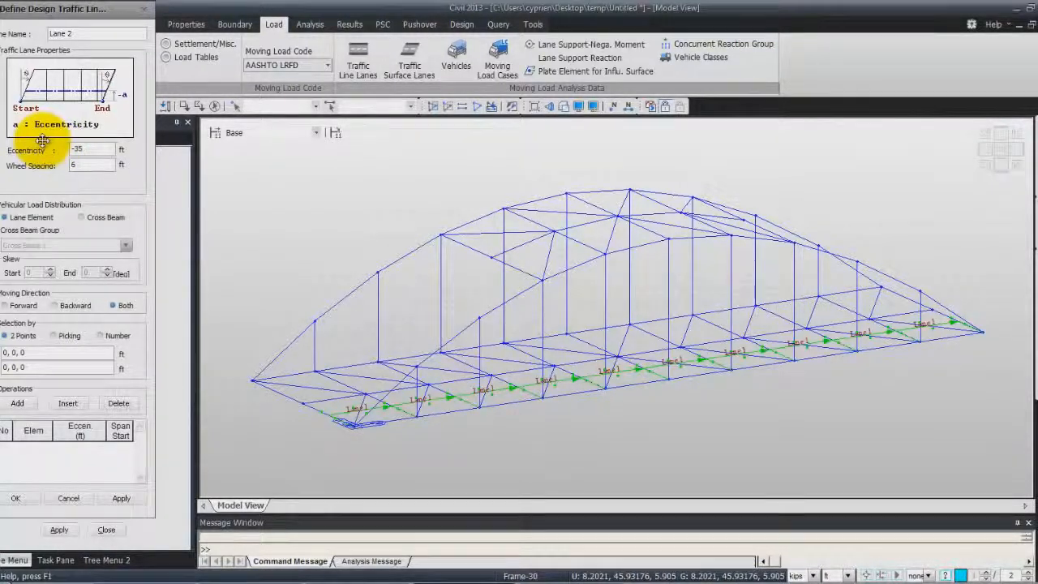
{"action": "left_click", "coordinate": [84, 219]}
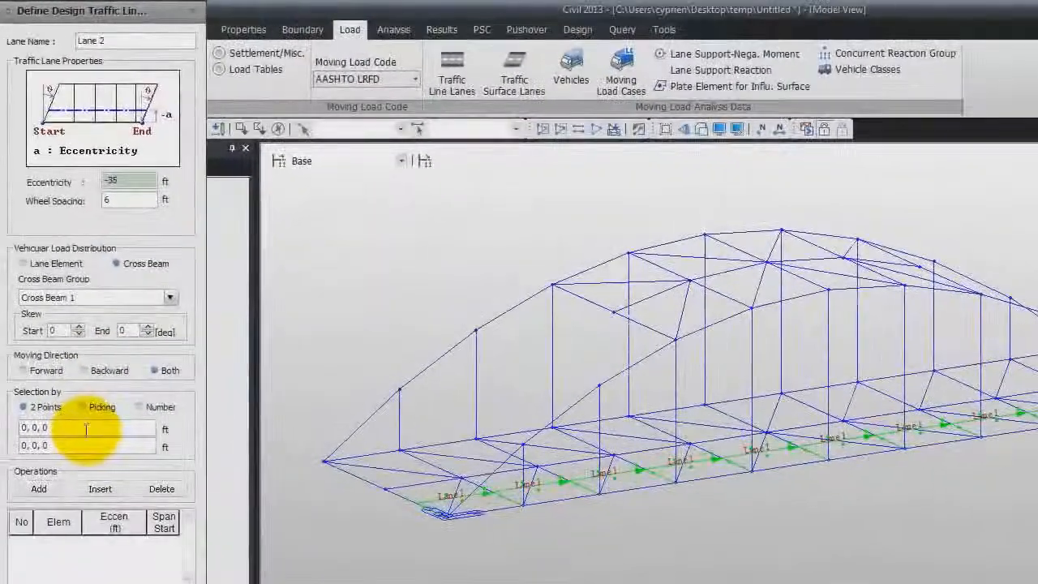
- Assign Lane 2 to the front main girder from 0, 0, 0 to 164.042, 0, 0 ft and close the lane definitions
{"action": "left_click", "coordinate": [55, 352]}
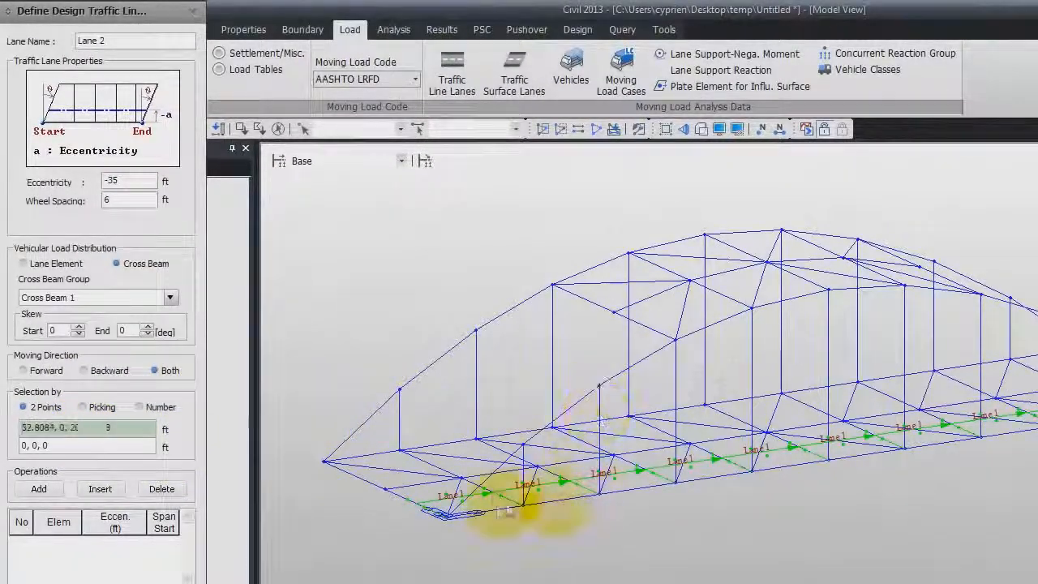
{"action": "left_click", "coordinate": [446, 516]}
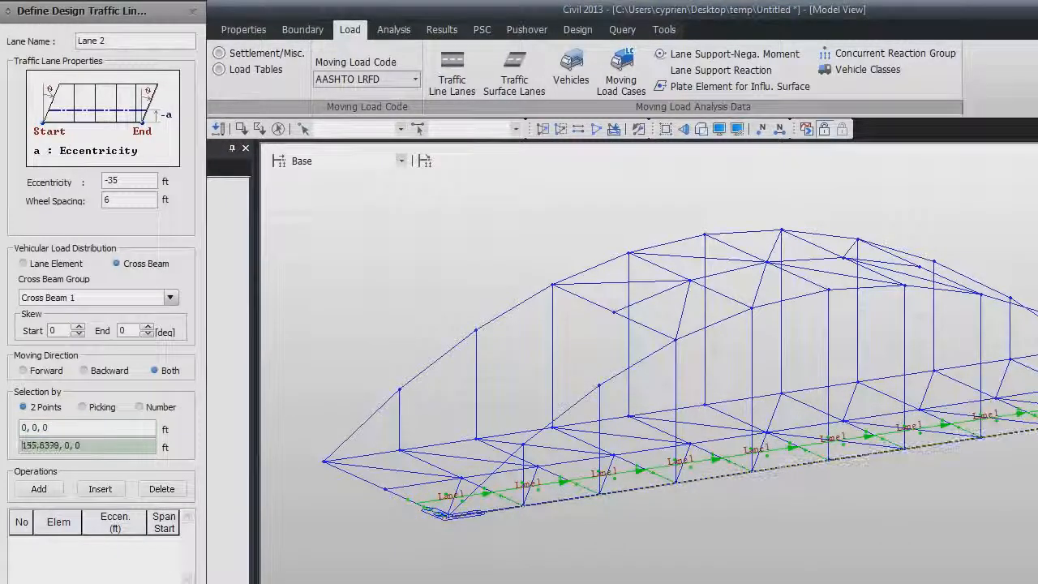
{"action": "left_click", "coordinate": [1037, 429]}
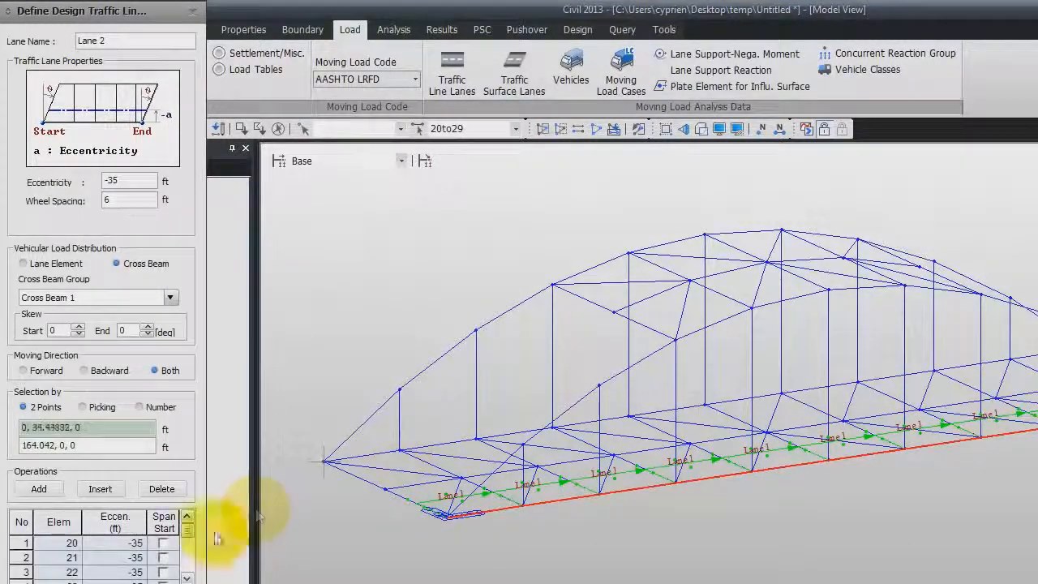
{"action": "left_click", "coordinate": [46, 583]}
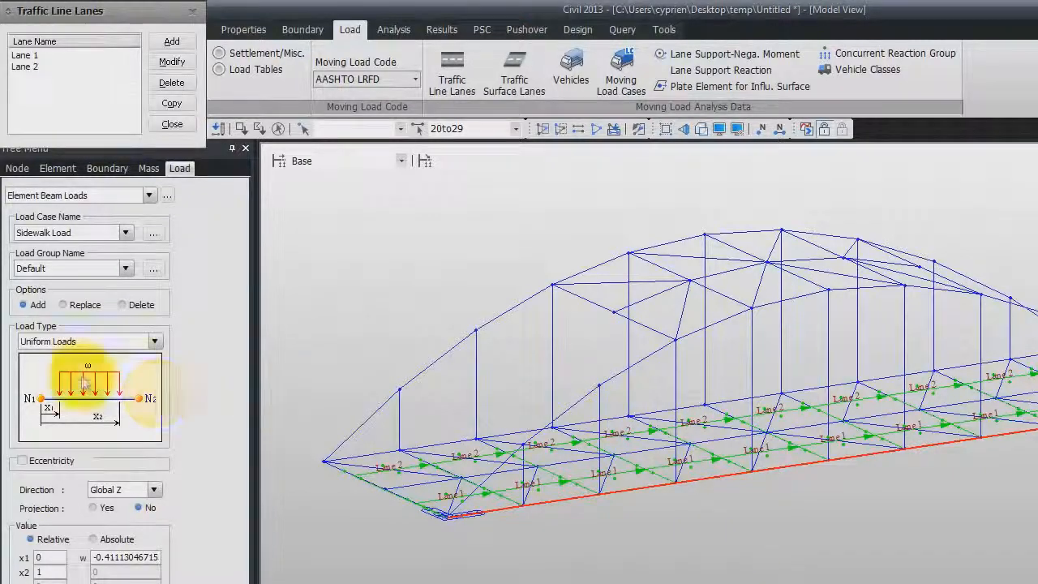
{"action": "left_click", "coordinate": [173, 127]}
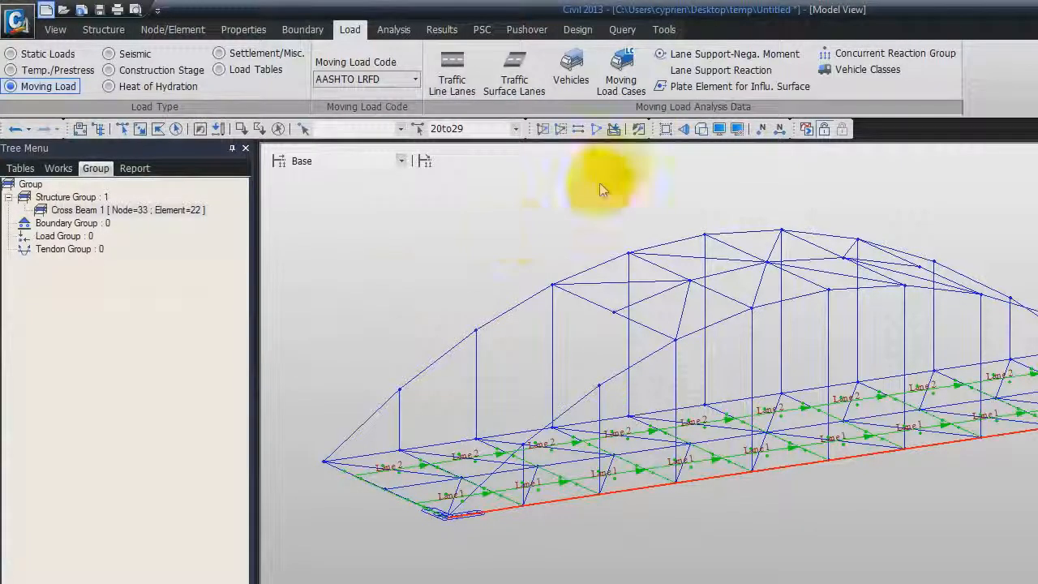
- Add the standard AASHTO LRFD vehicle HL-93TRK with a 33% dynamic load allowance
{"action": "left_click", "coordinate": [573, 69]}
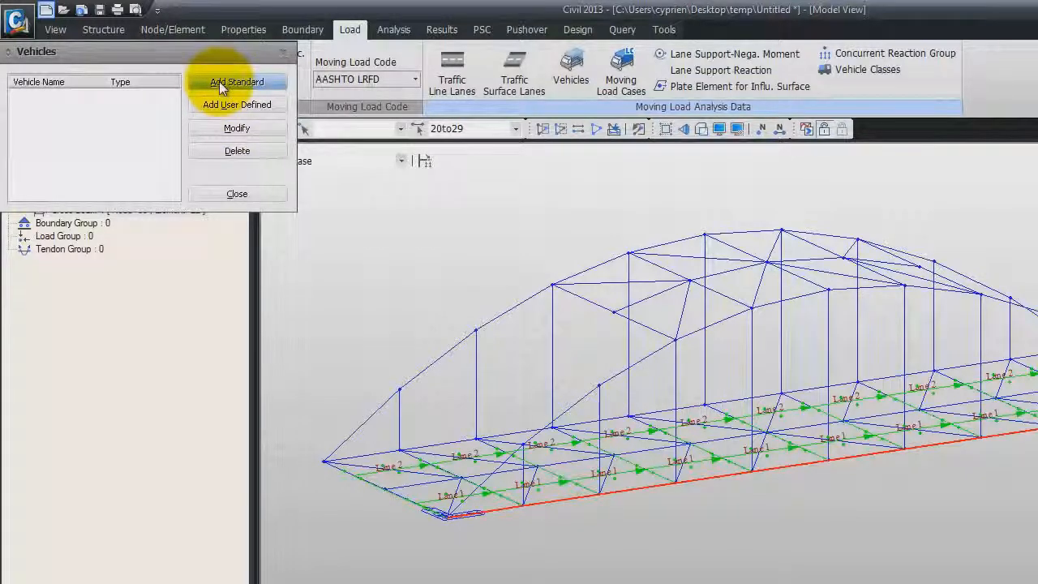
{"action": "left_click", "coordinate": [220, 84]}
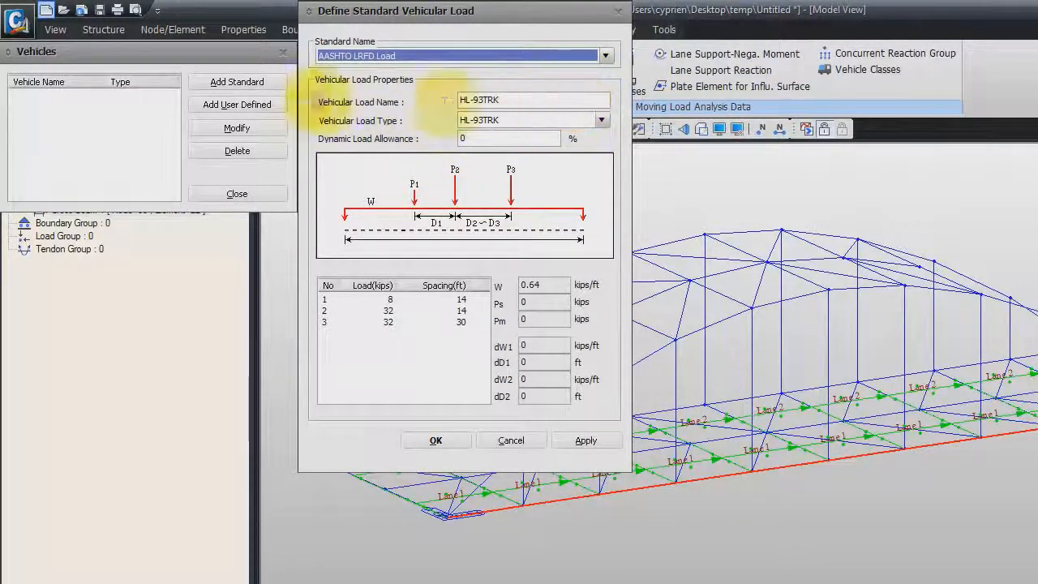
{"action": "left_click", "coordinate": [529, 99]}
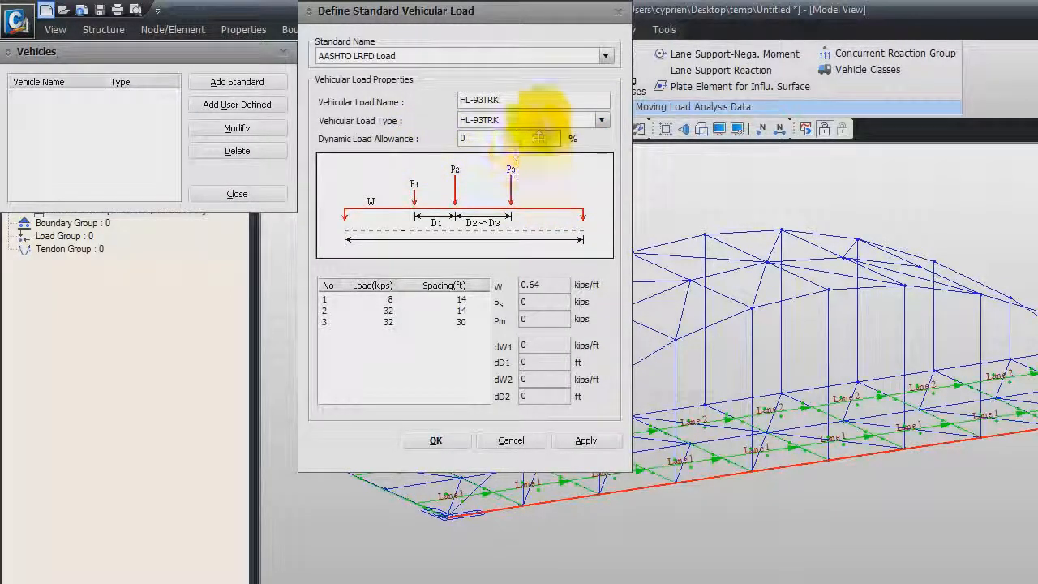
{"action": "left_click", "coordinate": [493, 139]}
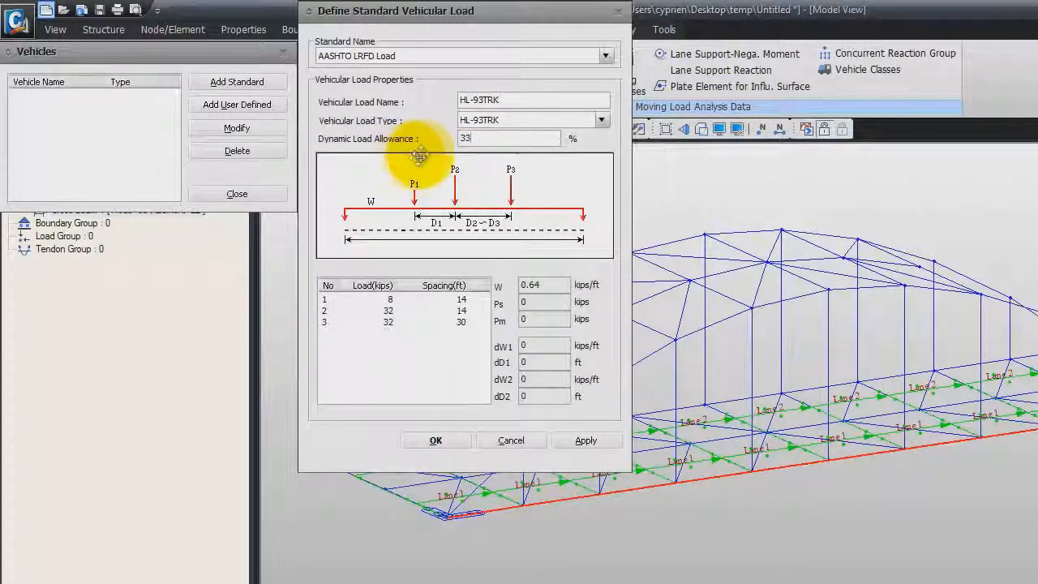
{"action": "left_click", "coordinate": [440, 446]}
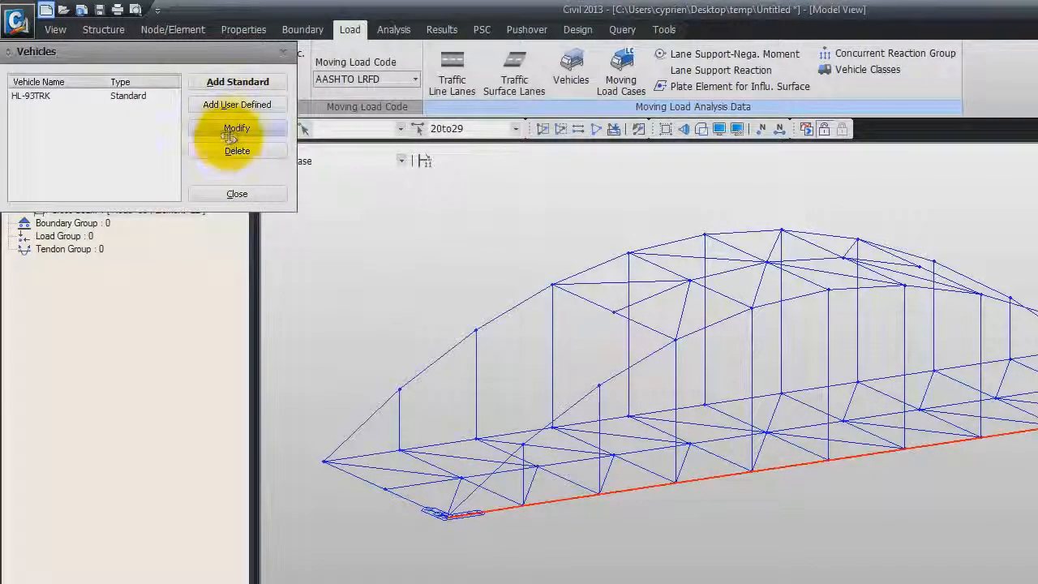
- Add a second standard AASHTO LRFD vehicle of type HL-93TDM with a 33% dynamic load allowance
{"action": "left_click", "coordinate": [259, 83]}
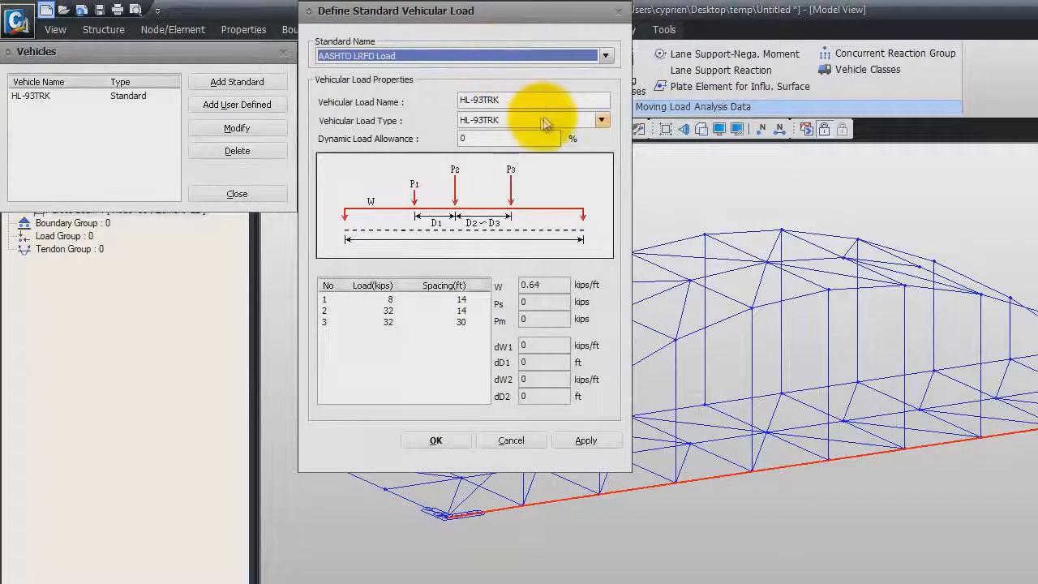
{"action": "left_click", "coordinate": [602, 120]}
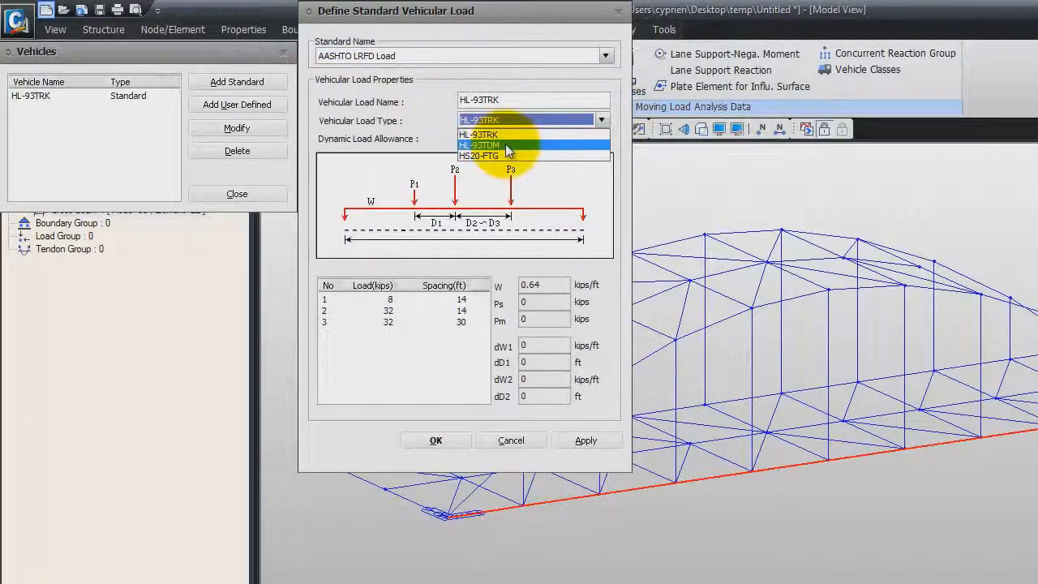
{"action": "left_click", "coordinate": [504, 146]}
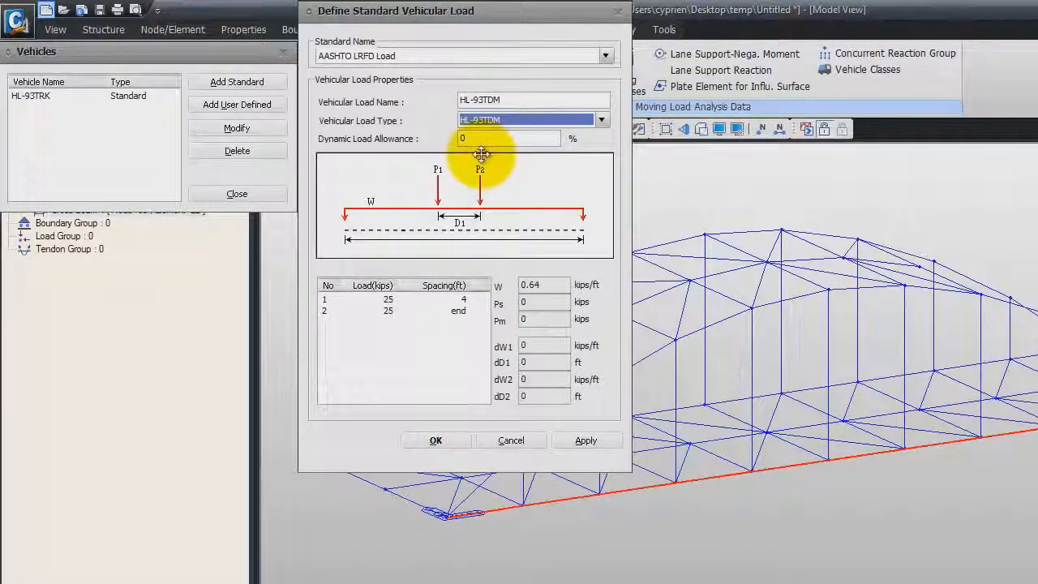
{"action": "double_click", "coordinate": [480, 138]}
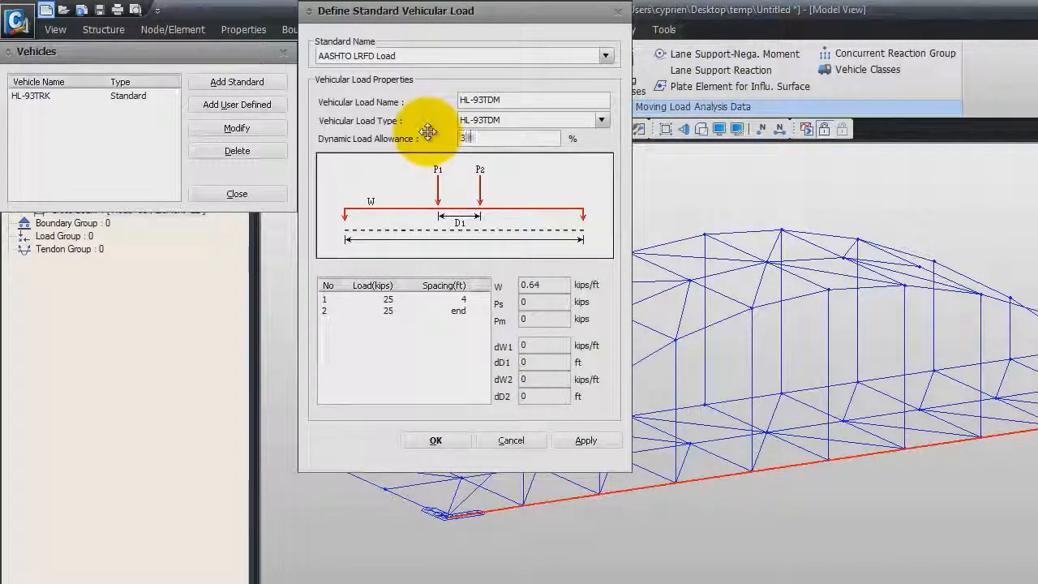
{"action": "left_click", "coordinate": [445, 442]}
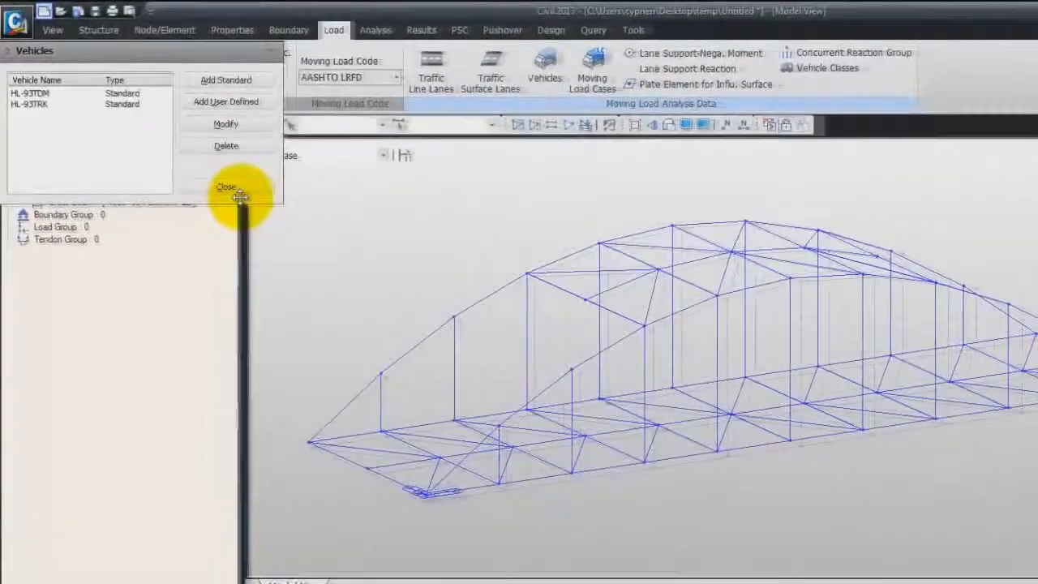
- Close the vehicle definitions and start a new moving load case named MVL
{"action": "left_click", "coordinate": [190, 163]}
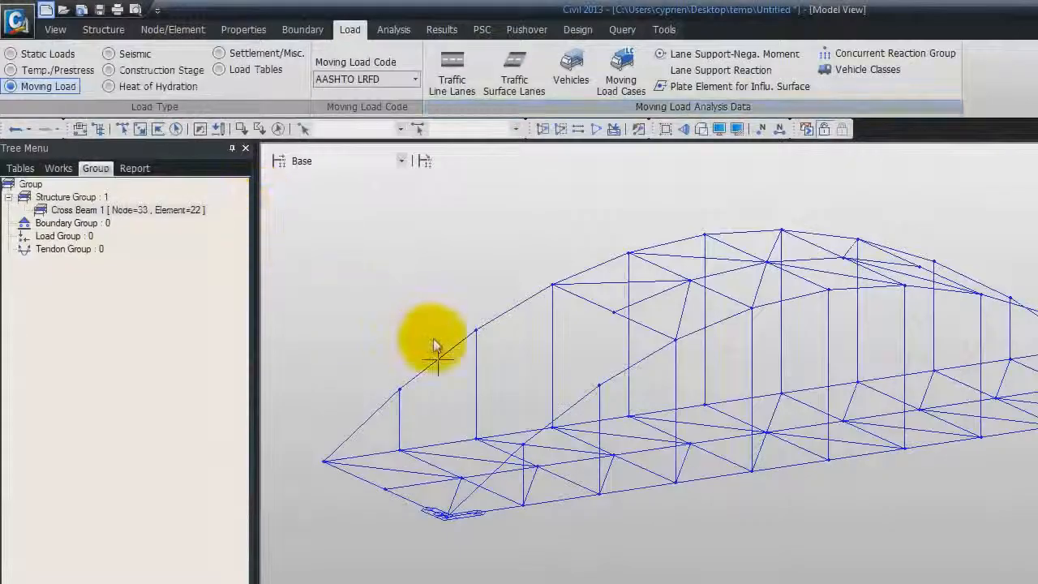
{"action": "left_click", "coordinate": [615, 73]}
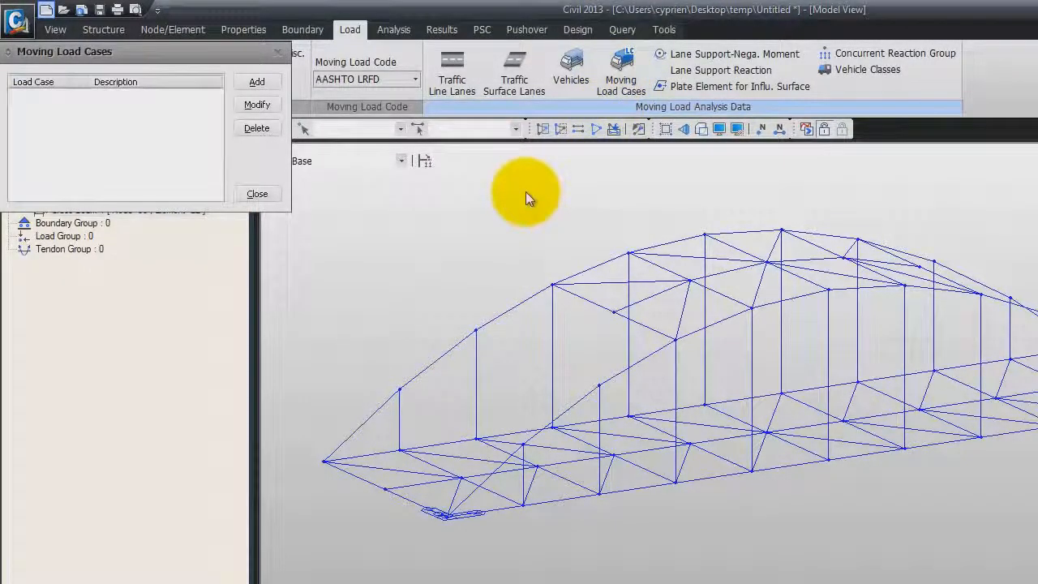
{"action": "left_click", "coordinate": [258, 84]}
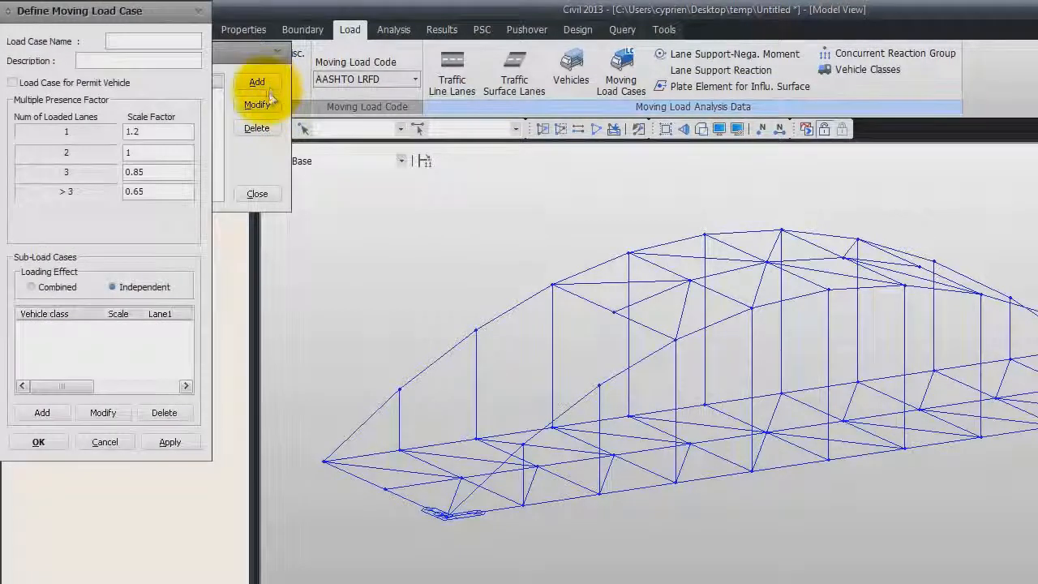
{"action": "left_click", "coordinate": [137, 39]}
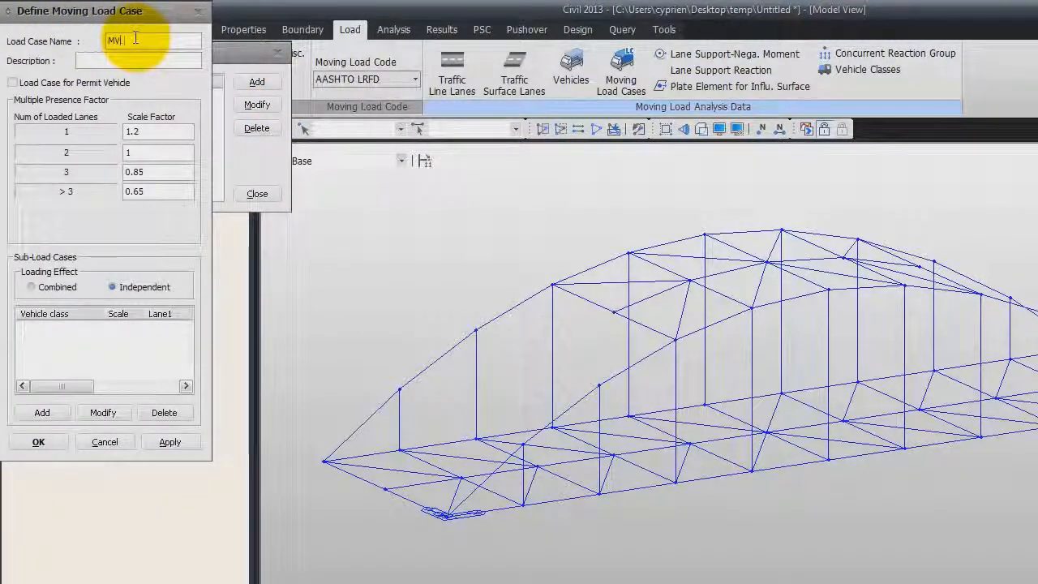
{"action": "type", "text": "MVL"}
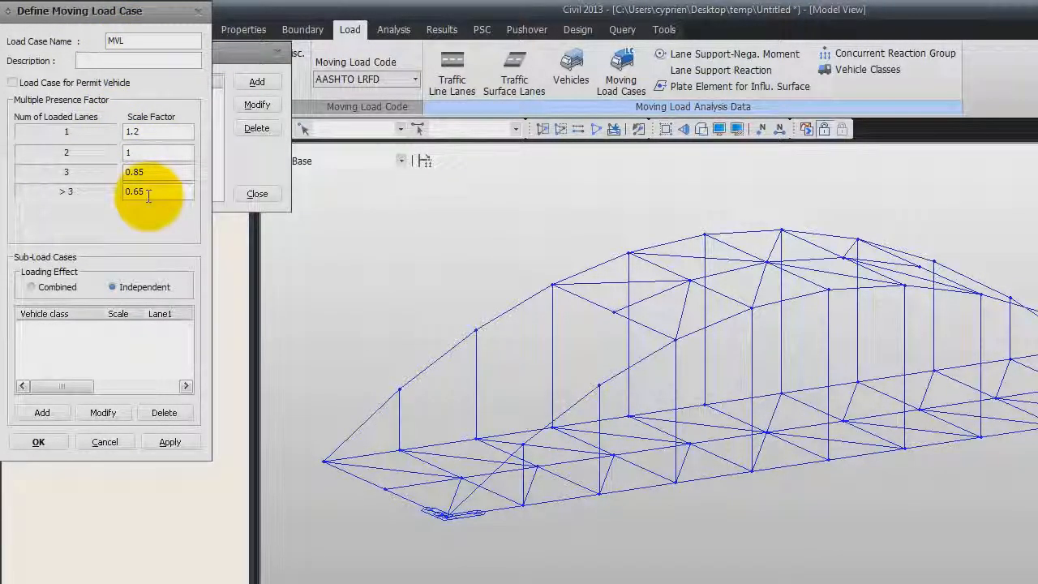
- Add a sub-load case to MVL for vehicle class VL:HL-93TDM, with 1 to 2 loaded lanes and both Lane 1 and Lane 2 assigned
{"action": "left_click", "coordinate": [34, 413]}
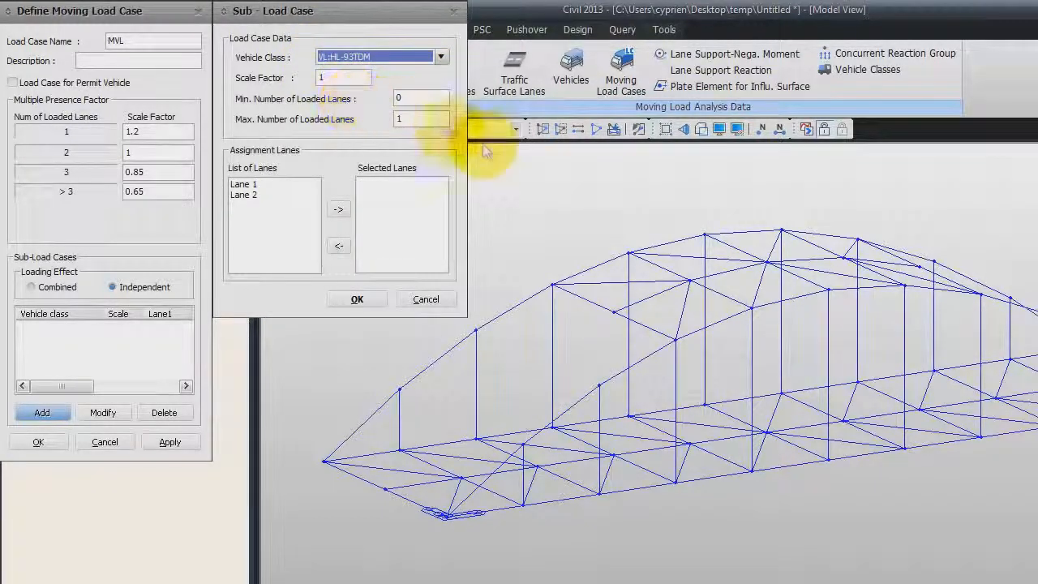
{"action": "double_click", "coordinate": [418, 97]}
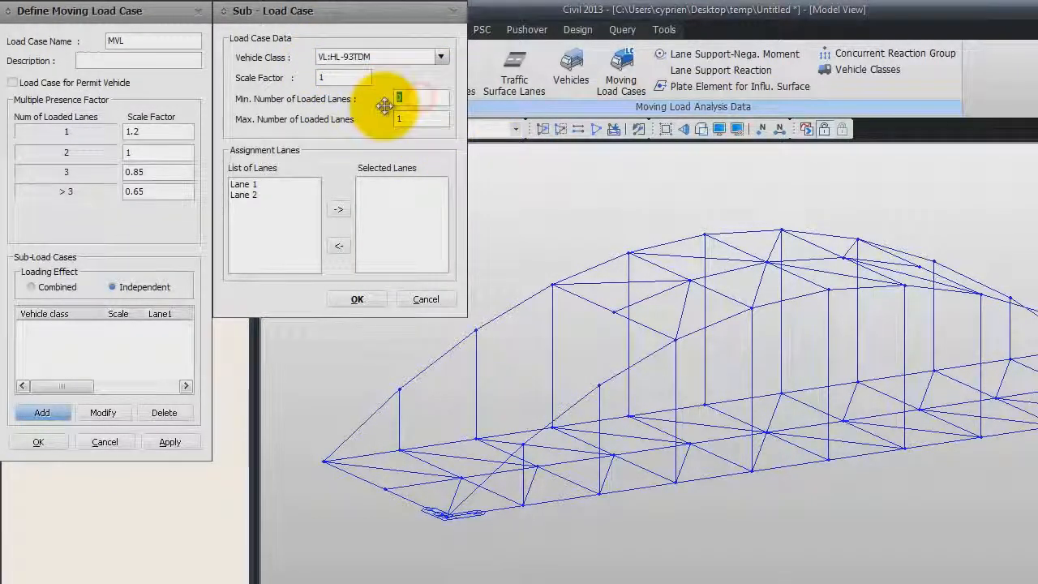
{"action": "type", "text": "1"}
{"action": "left_click_drag", "start_coordinate": [427, 118], "coordinate": [387, 111]}
{"action": "type", "text": "2"}
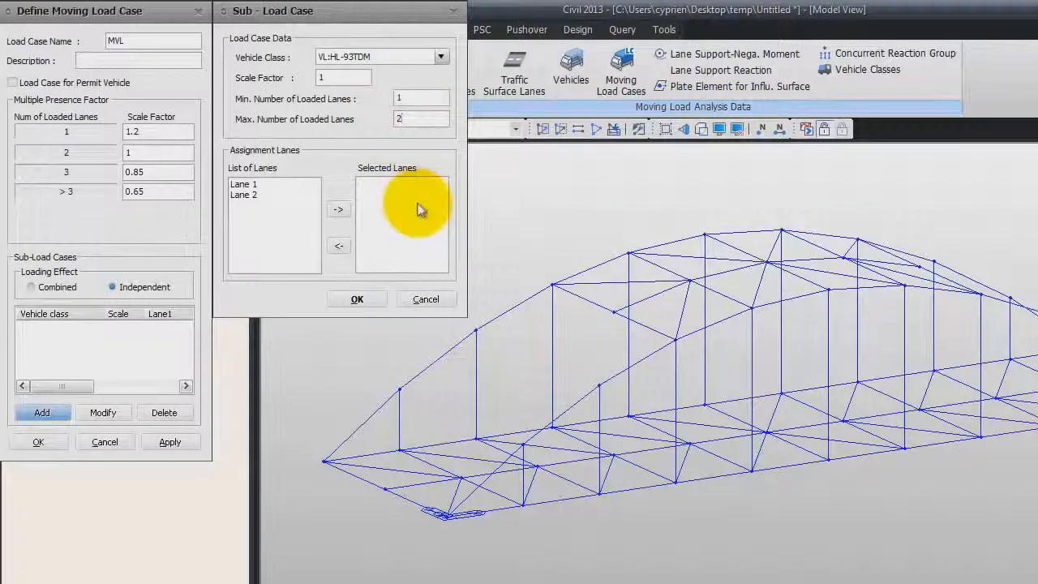
{"action": "left_click", "coordinate": [259, 195], "text": "shift"}
{"action": "left_click", "coordinate": [338, 209]}
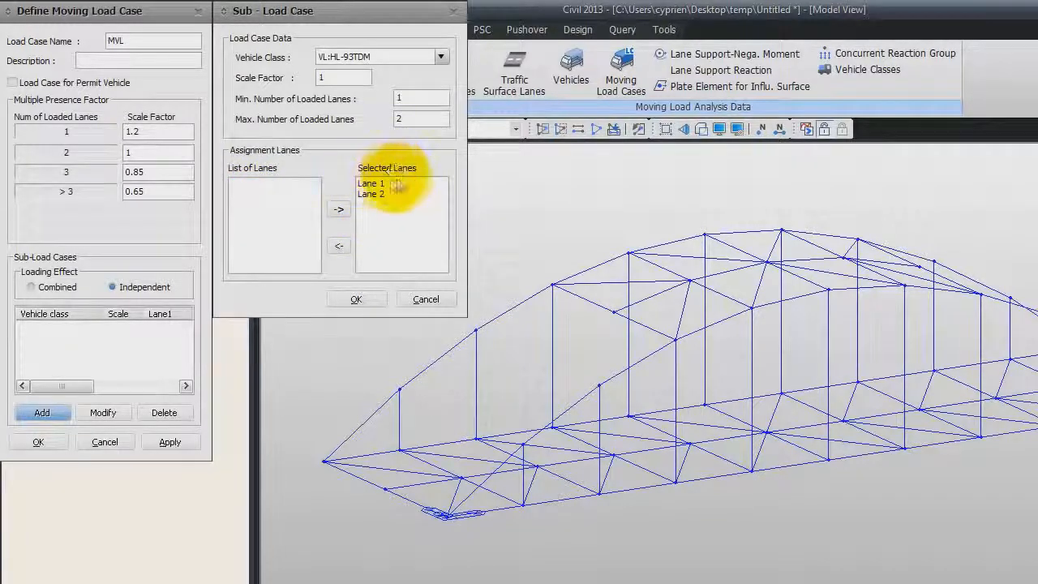
{"action": "left_click", "coordinate": [356, 298]}
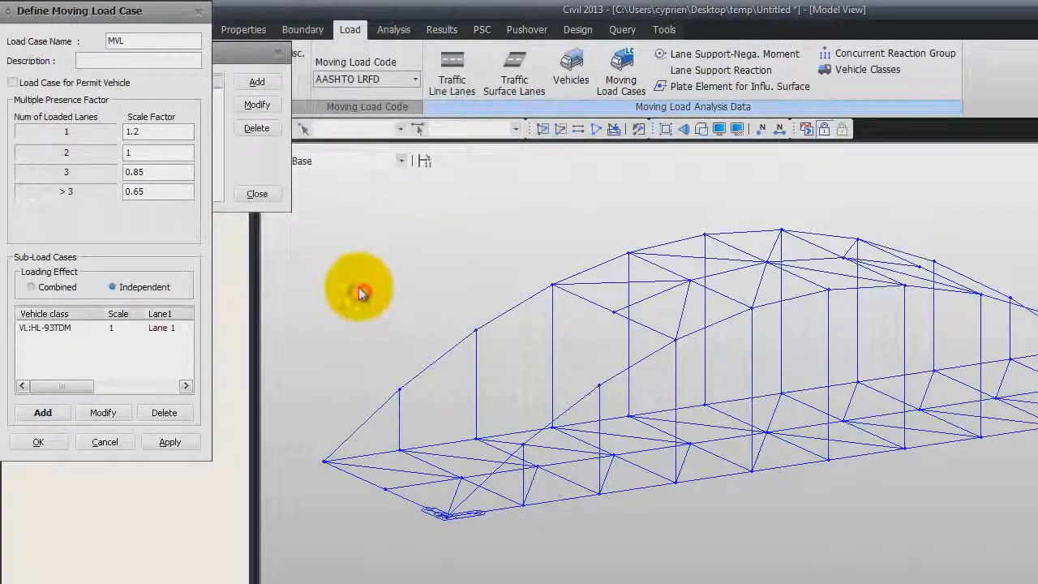
- Add a VL:HL-93TRK sub-load case with 1 to 2 loaded lanes on Lane 1 and Lane 2, and save the MVL load case
{"action": "left_click", "coordinate": [38, 414]}
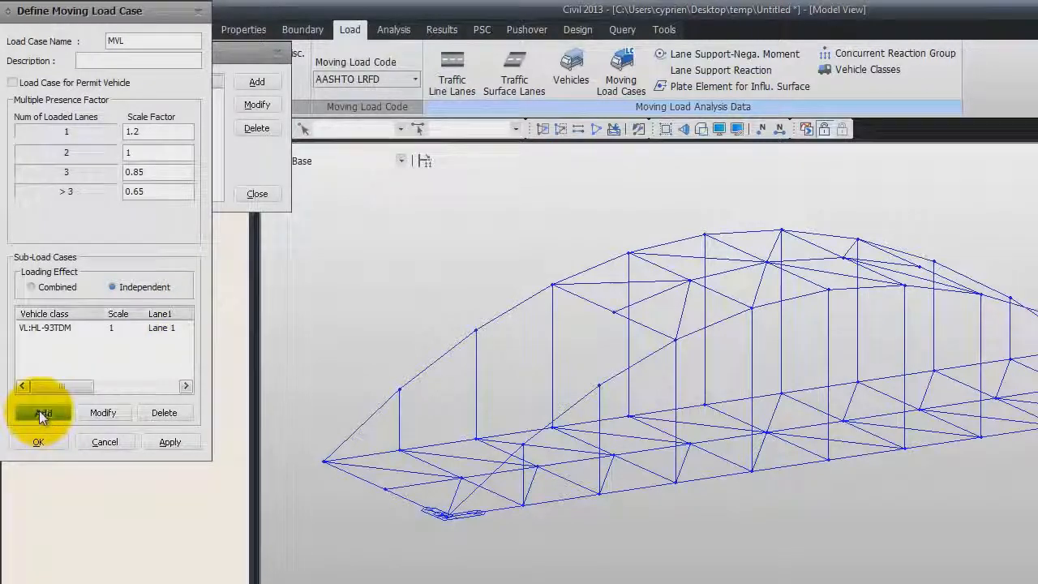
{"action": "left_click", "coordinate": [442, 56]}
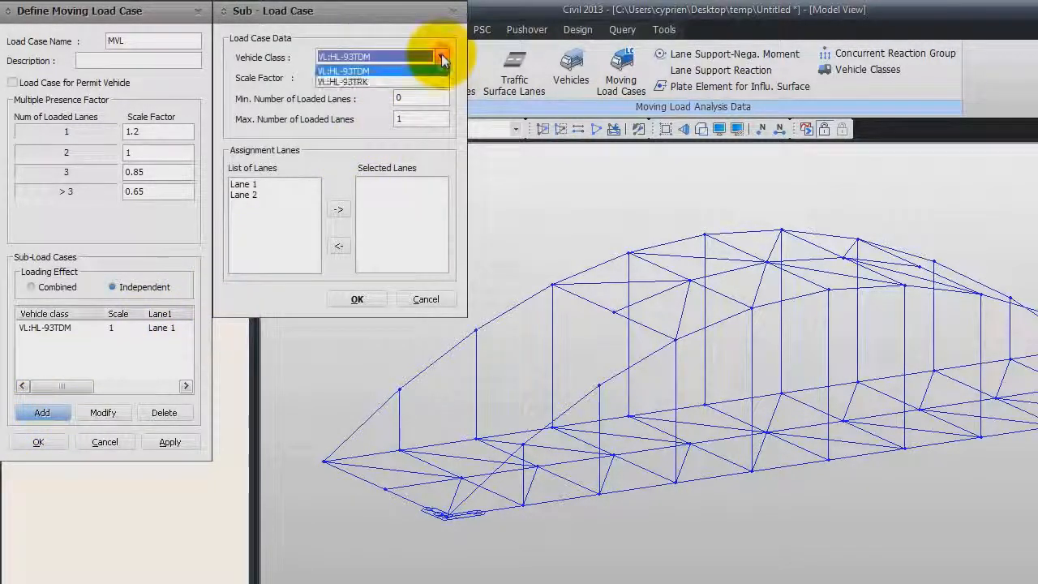
{"action": "left_click", "coordinate": [419, 83]}
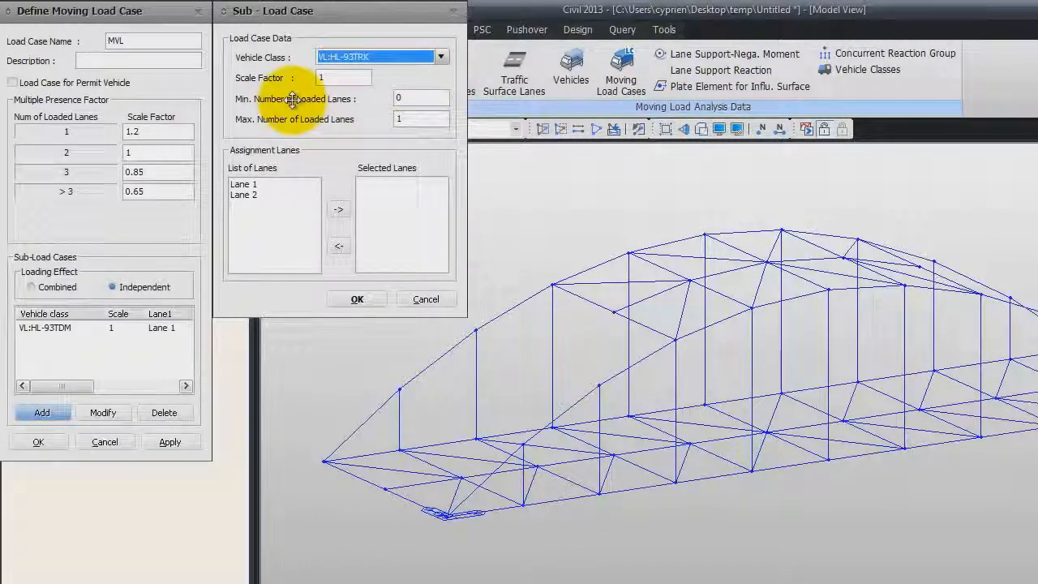
{"action": "double_click", "coordinate": [403, 98]}
{"action": "type", "text": "1"}
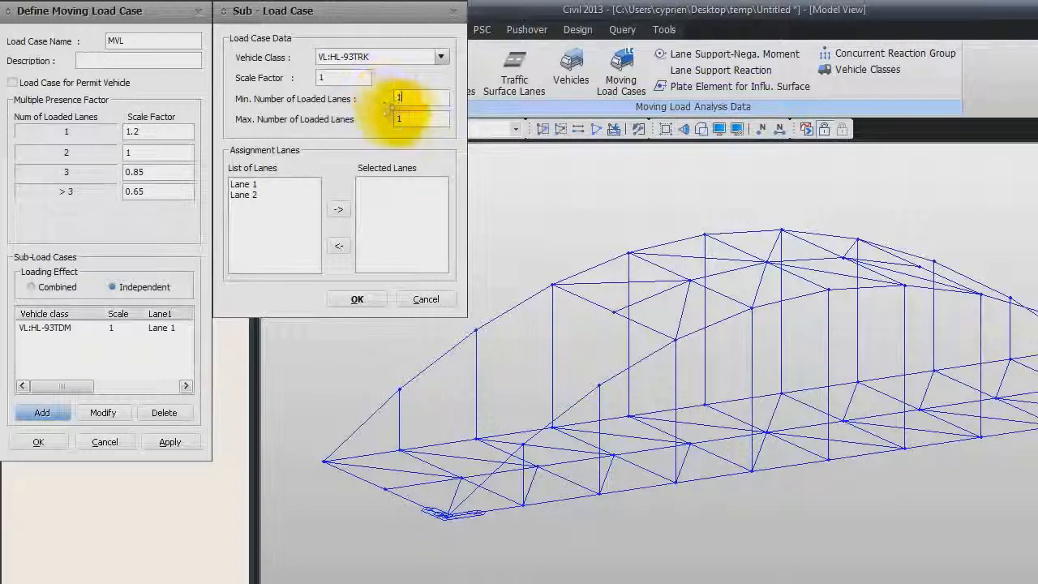
{"action": "double_click", "coordinate": [398, 119]}
{"action": "type", "text": "2"}
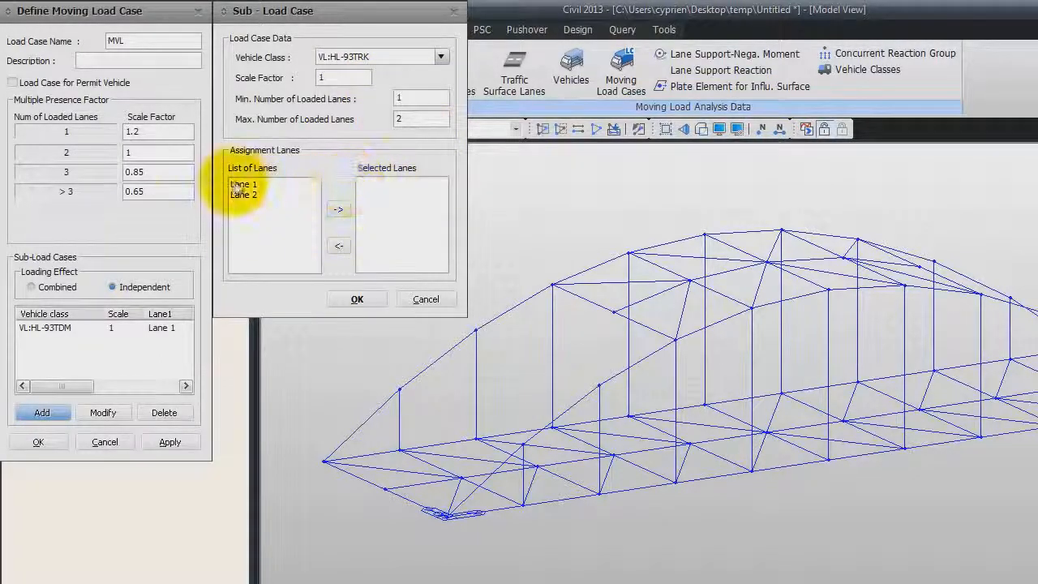
{"action": "left_click", "coordinate": [242, 185]}
{"action": "left_click", "coordinate": [241, 195], "text": "shift"}
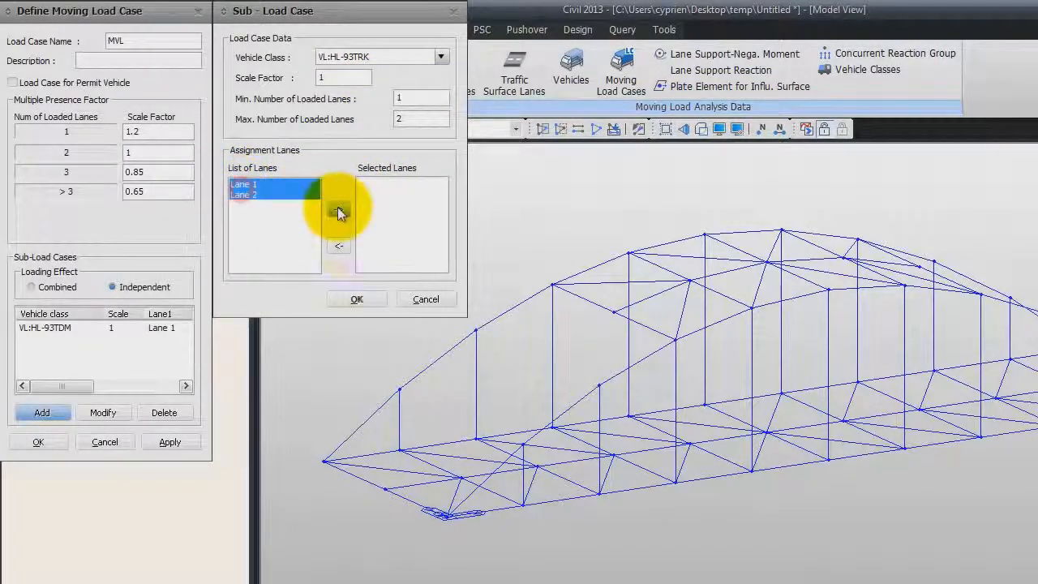
{"action": "left_click", "coordinate": [338, 210]}
{"action": "left_click", "coordinate": [358, 299]}
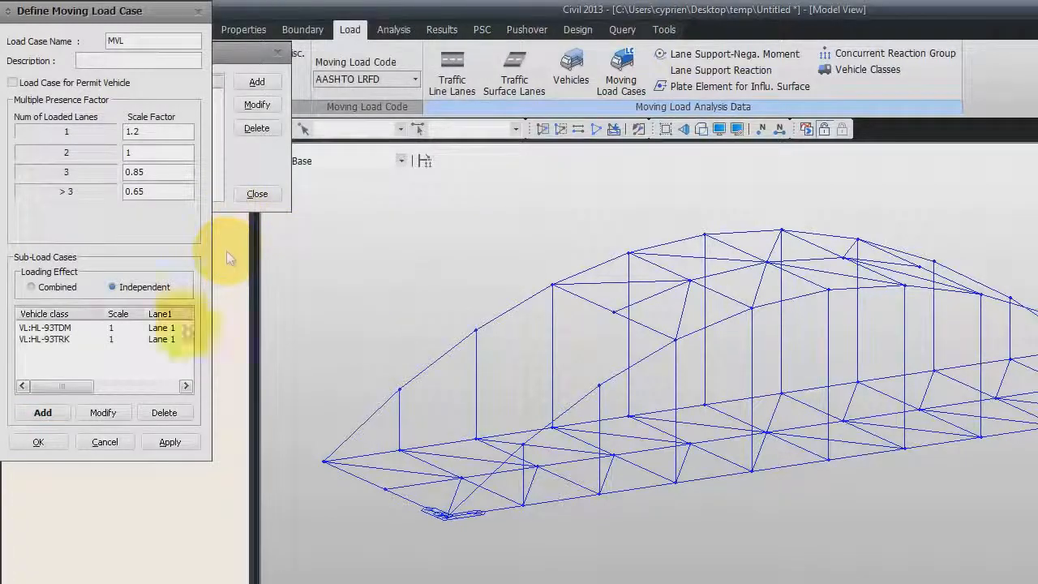
{"action": "left_click", "coordinate": [41, 442]}
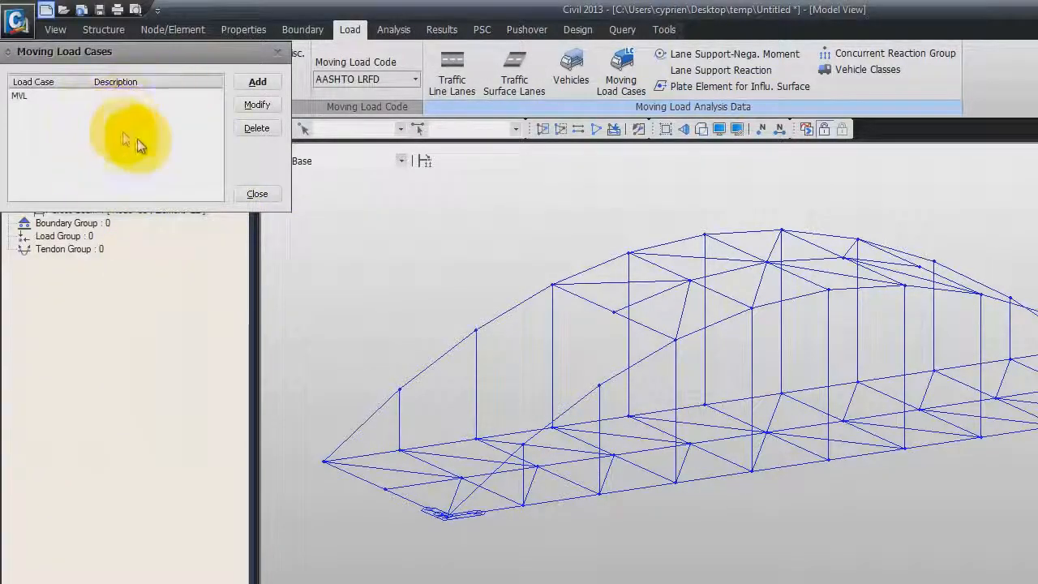
{"action": "left_click", "coordinate": [251, 195]}
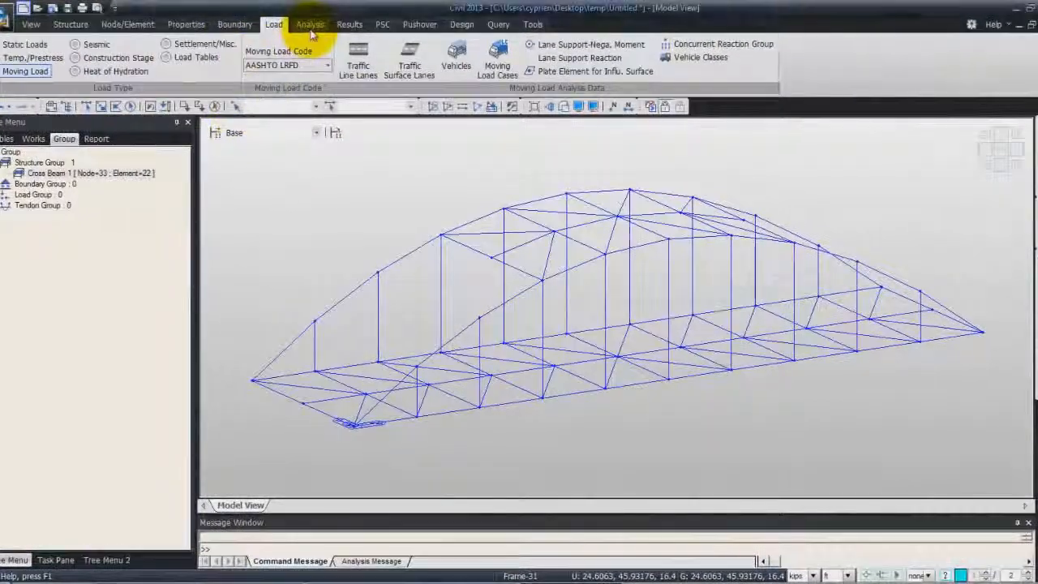
- Define the moving load analysis control data with load point selection set to All Points
{"action": "left_click", "coordinate": [309, 25]}
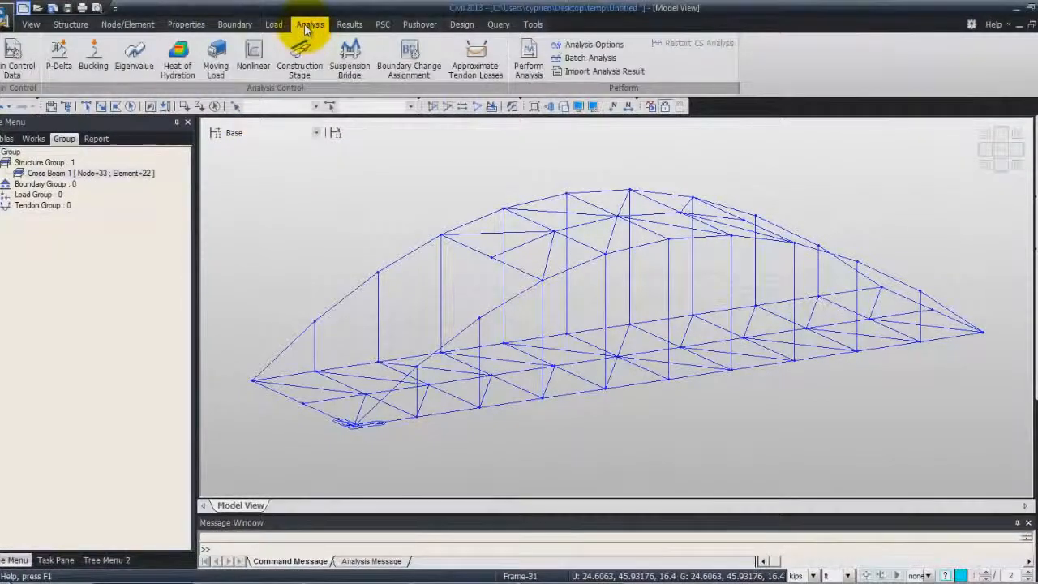
{"action": "left_click", "coordinate": [212, 57]}
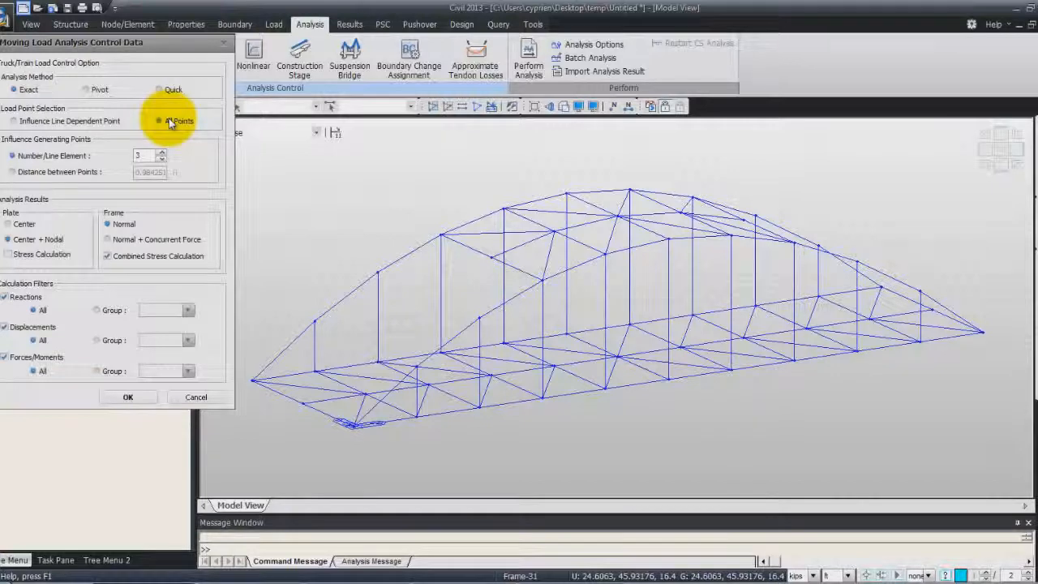
{"action": "left_click", "coordinate": [168, 120]}
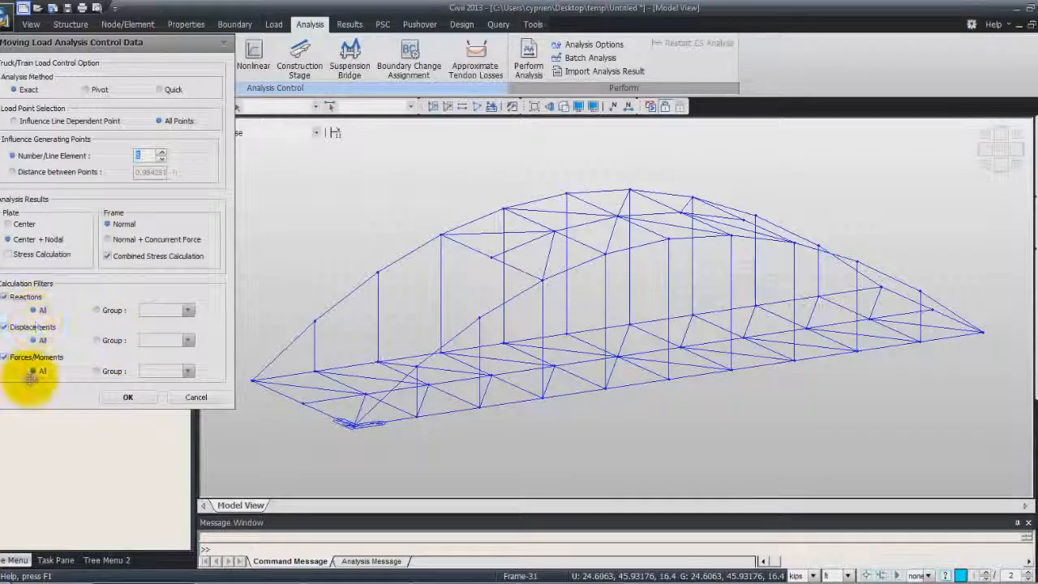
{"action": "left_click", "coordinate": [128, 397]}
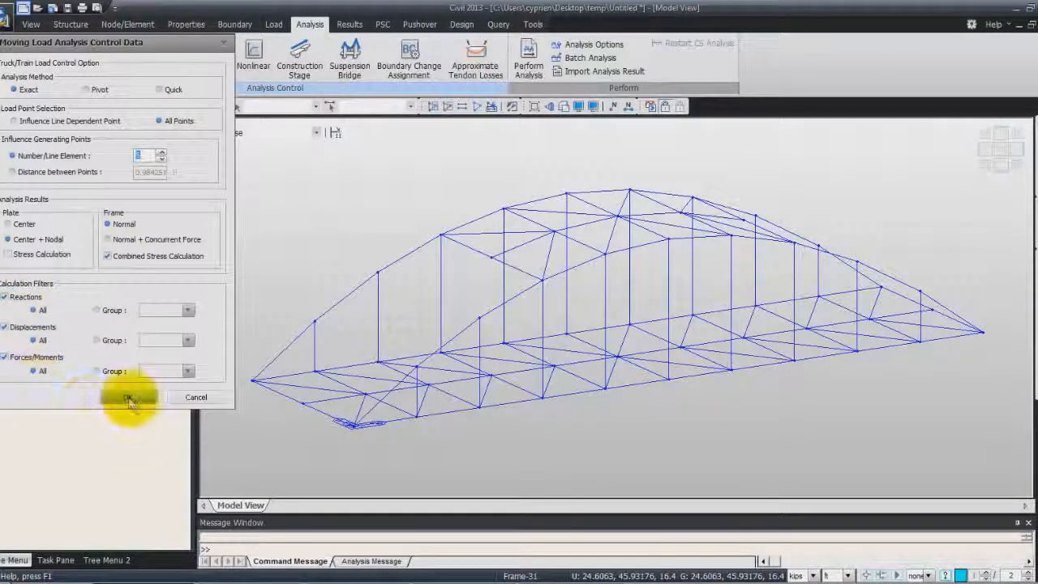